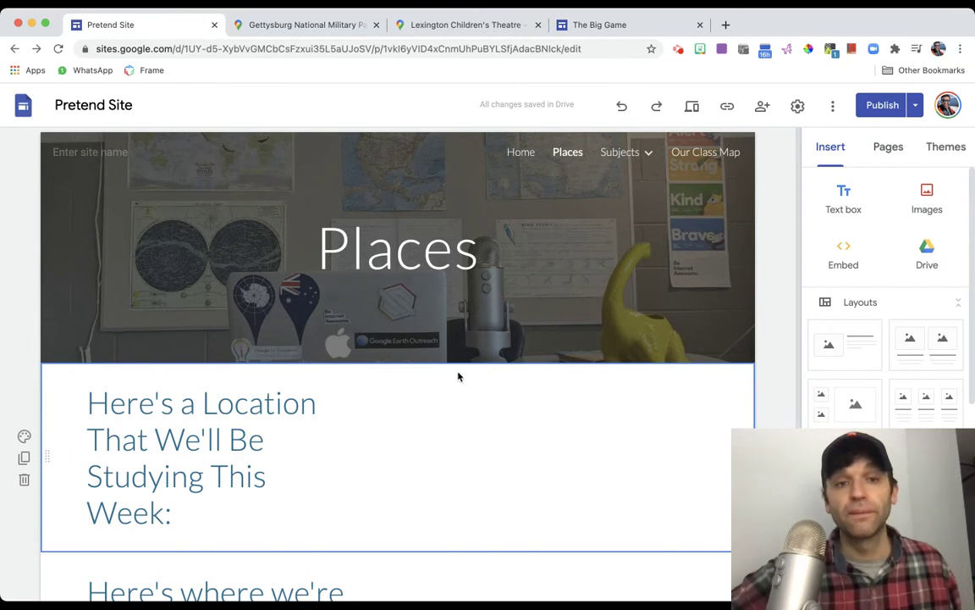
- Switch to Google Maps and copy the Large embed HTML of the Gettysburg National Military Park Street View facing the monument
left_click(289, 27)
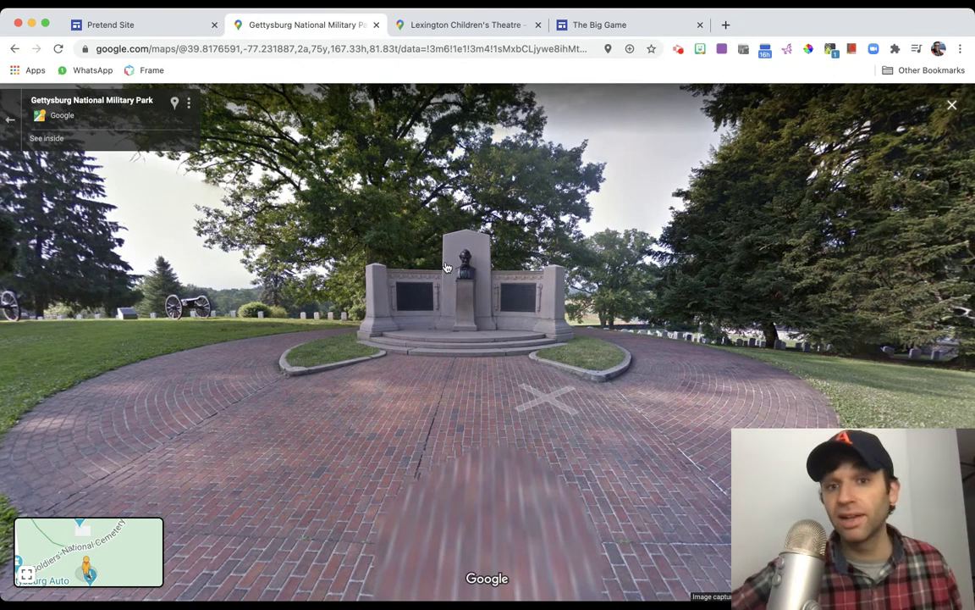
left_click(408, 233)
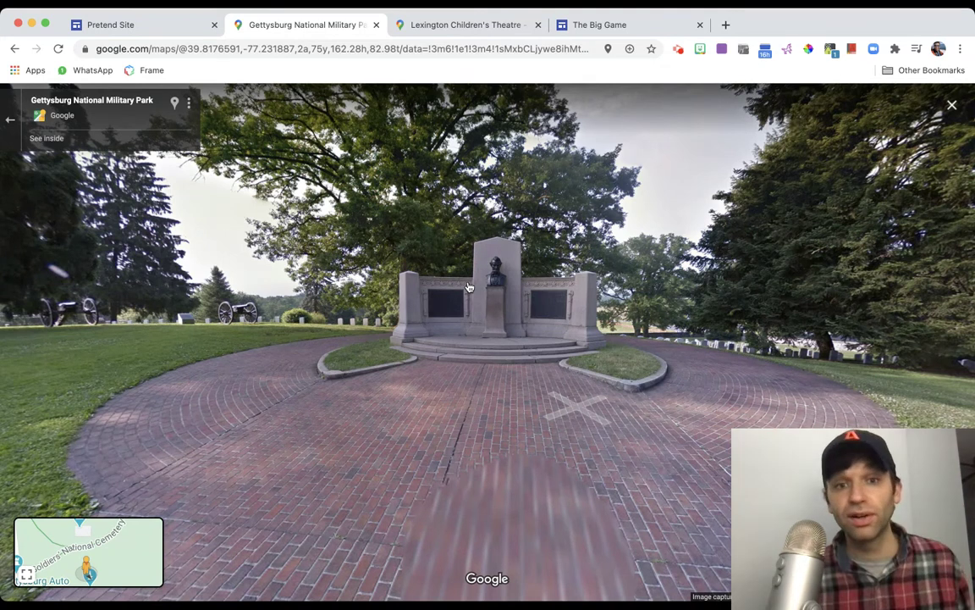
left_click(191, 104)
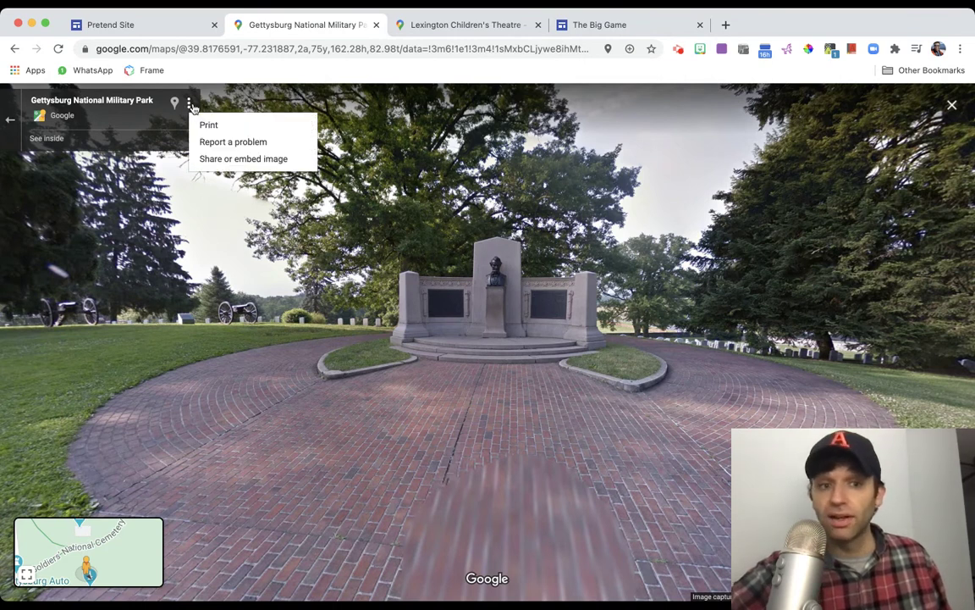
left_click(216, 162)
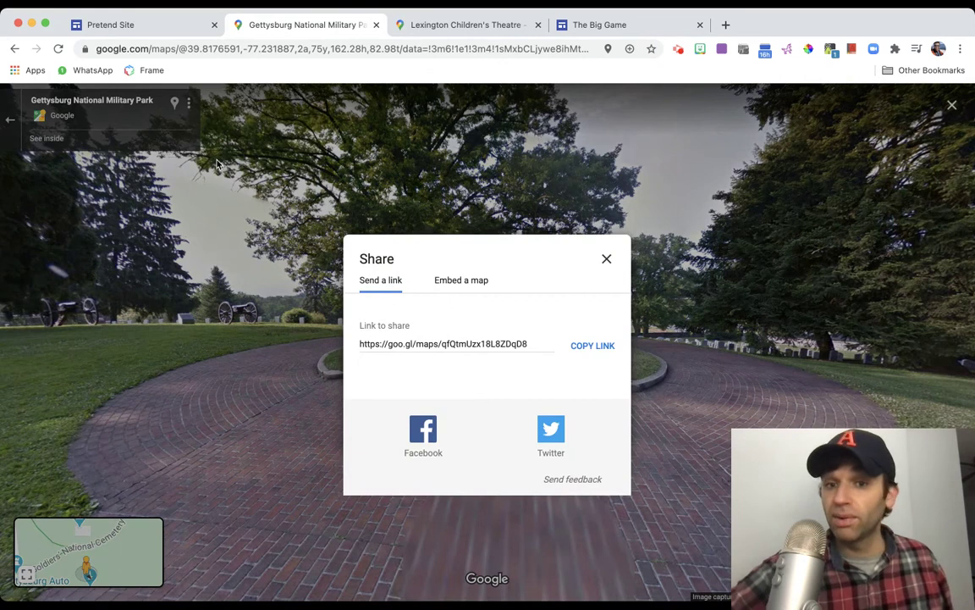
left_click(479, 282)
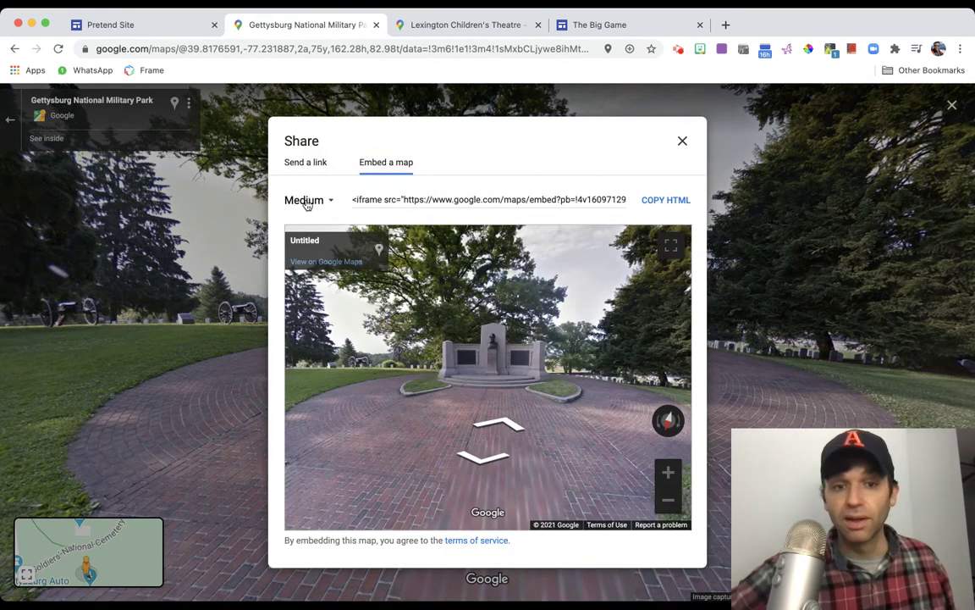
left_click(306, 203)
left_click(305, 252)
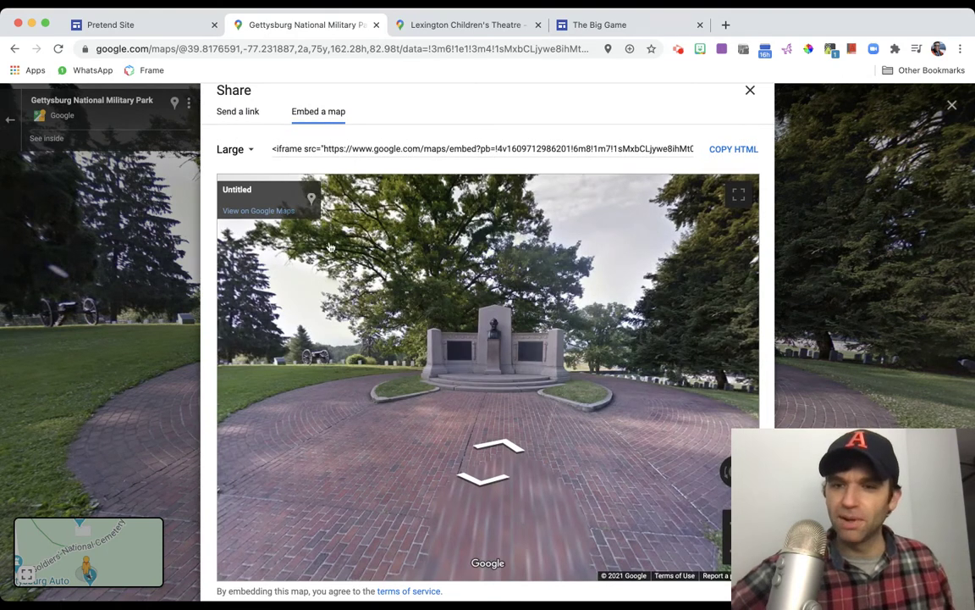
left_click(737, 150)
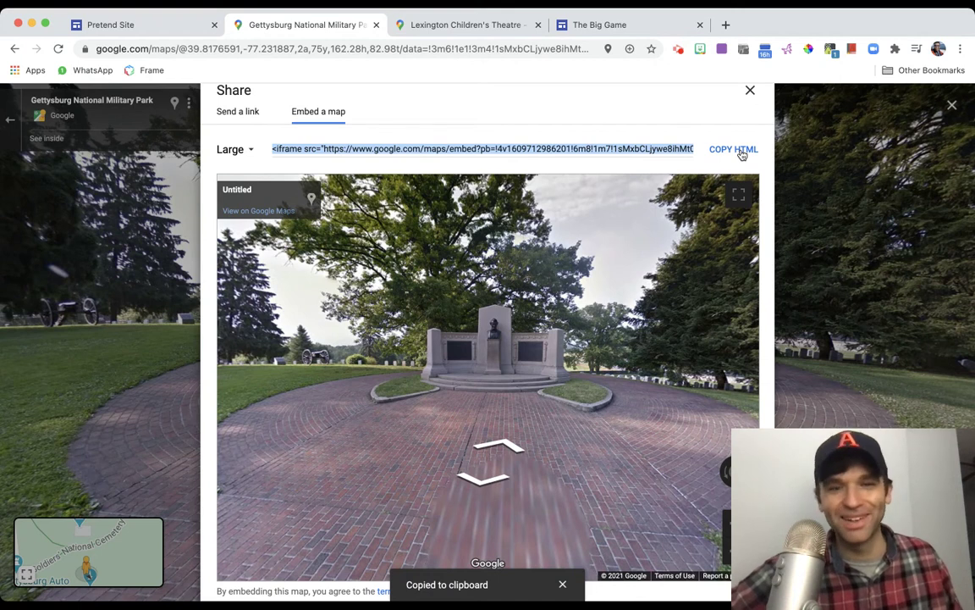
left_click(739, 150)
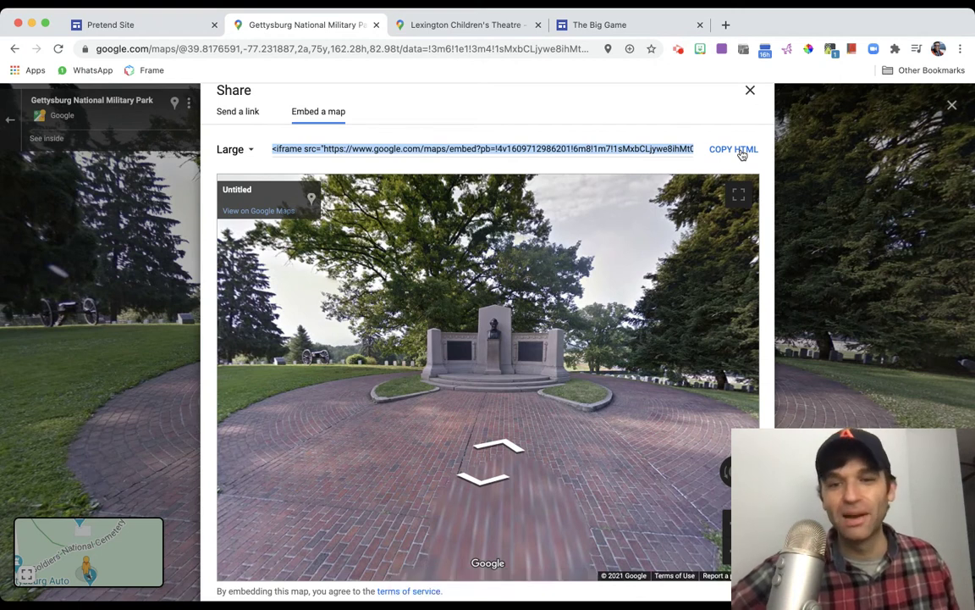
- Switch back to Google Sites and insert the copied Street View embed code on the Places page
left_click(141, 31)
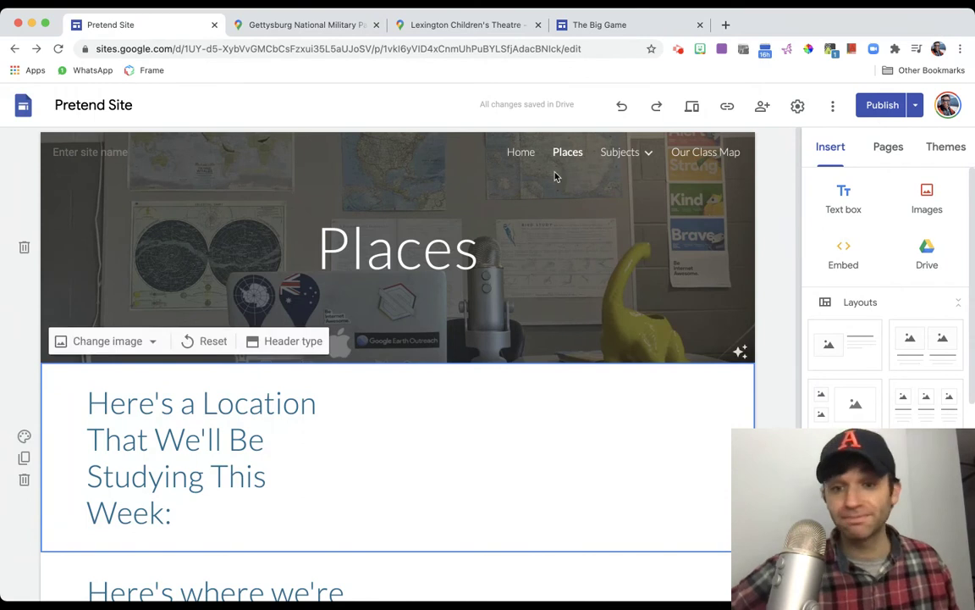
left_click(848, 256)
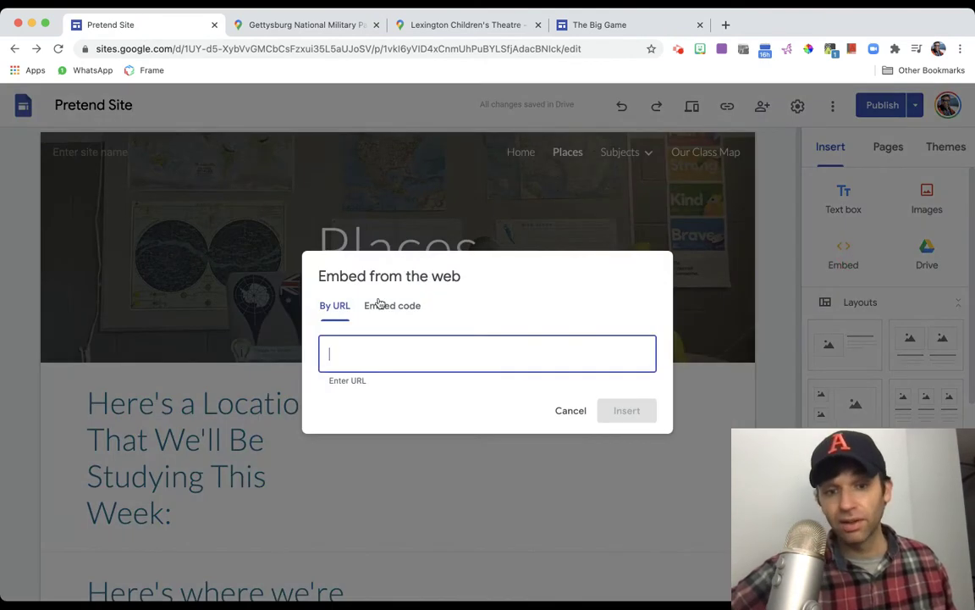
left_click(380, 305)
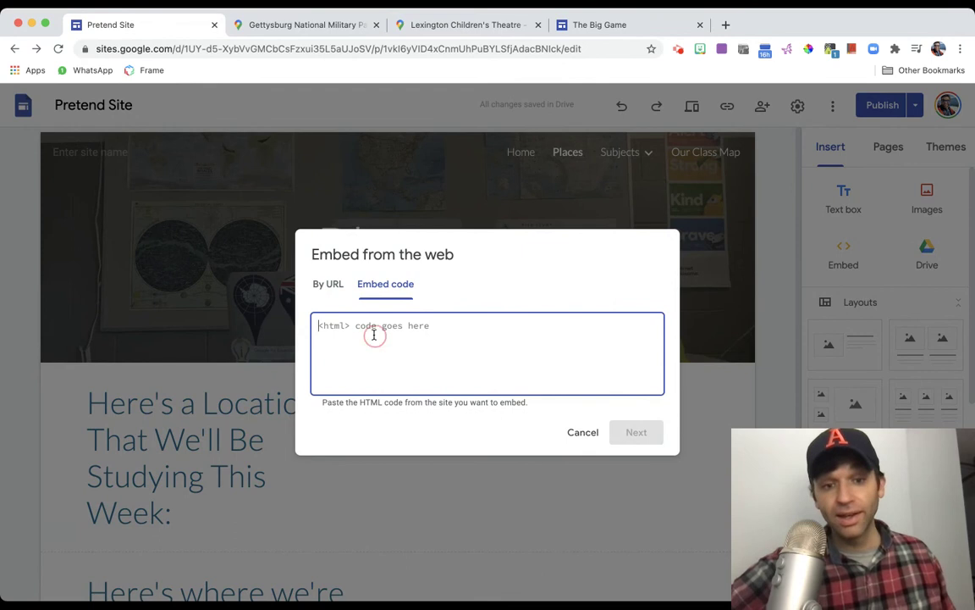
left_click(374, 337)
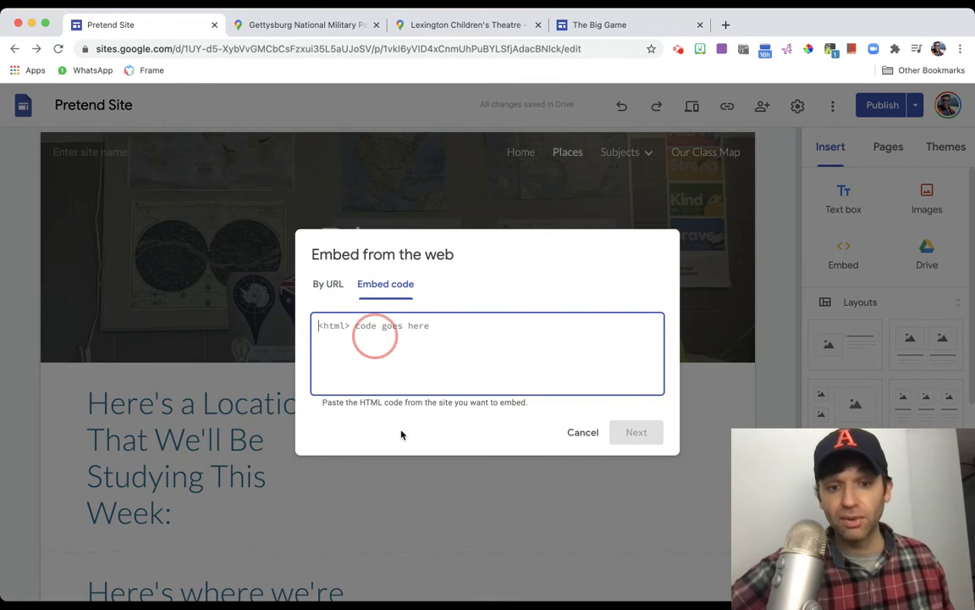
key("super+v")
left_click(642, 433)
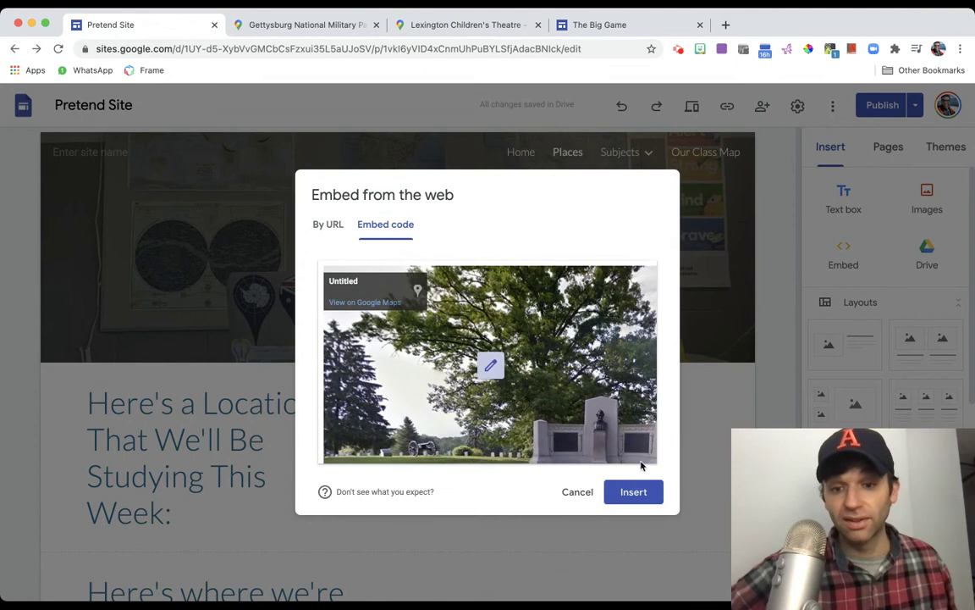
left_click(637, 493)
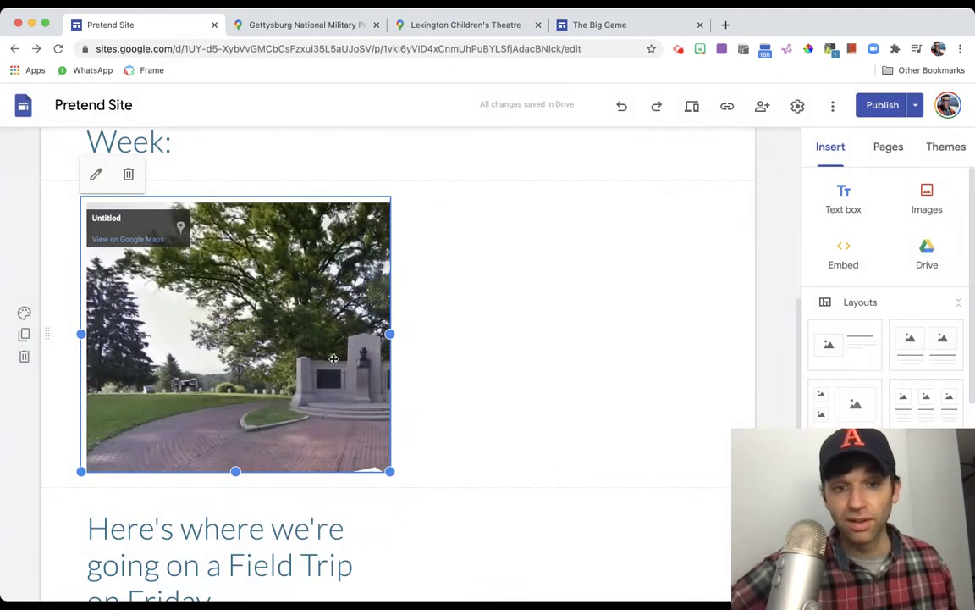
- Place the embedded Street View beside the "Here's a Location That We'll Be Studying This Week:" heading, making it wider and shorter
scroll(240, 320, "up", 1)
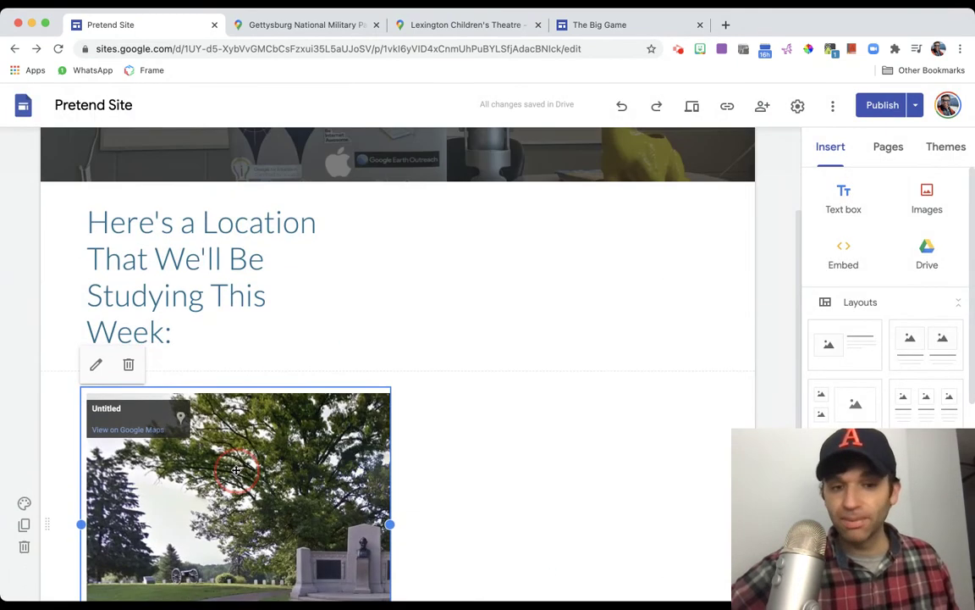
left_click_drag(283, 417, 553, 316)
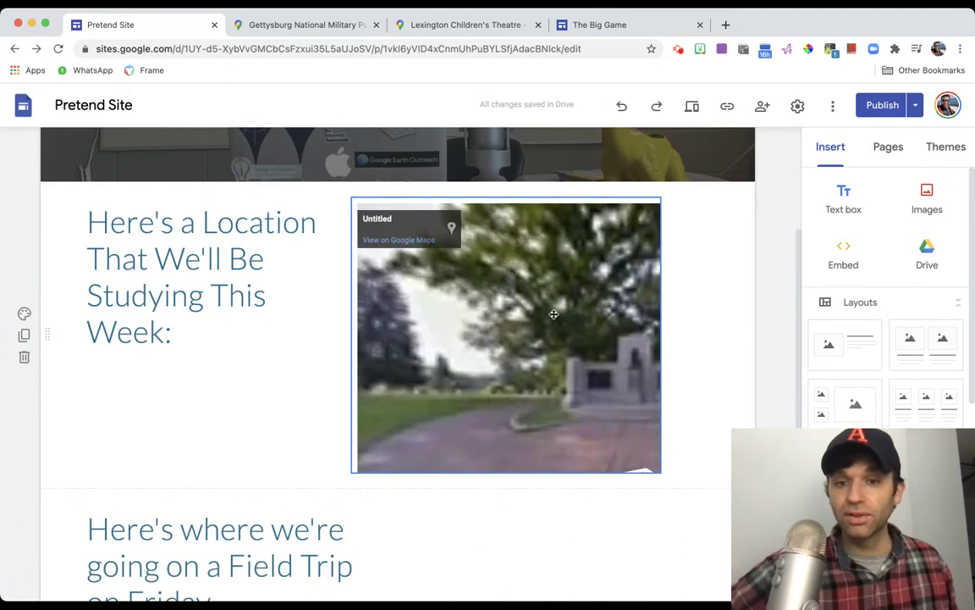
left_click(664, 331)
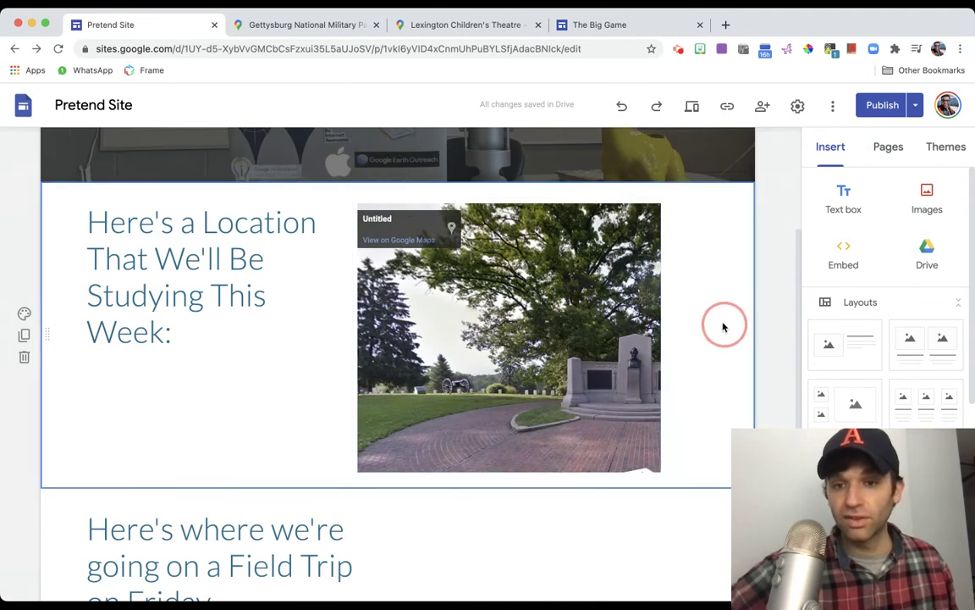
left_click(658, 347)
left_click_drag(661, 334, 766, 335)
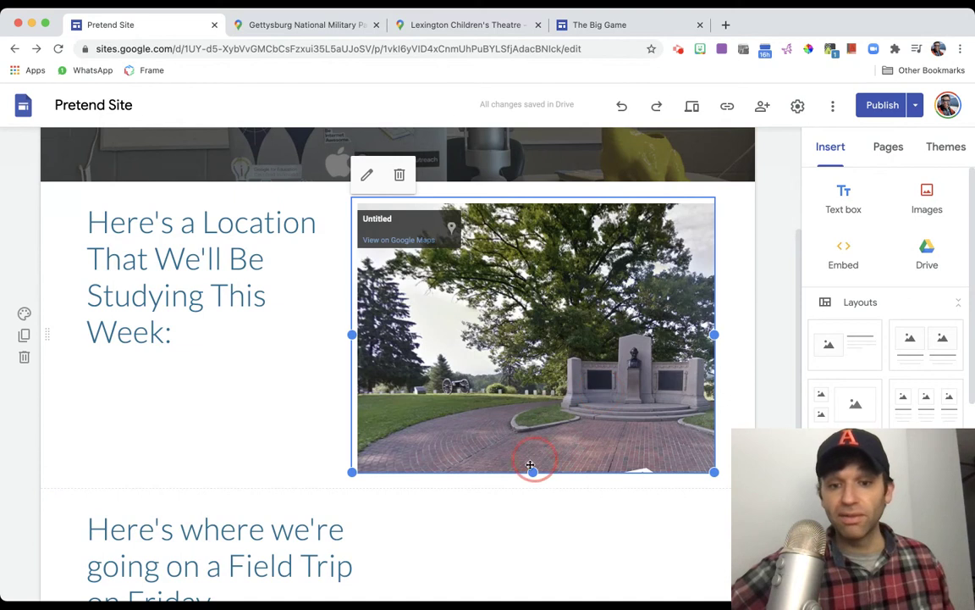
left_click_drag(534, 471, 535, 409)
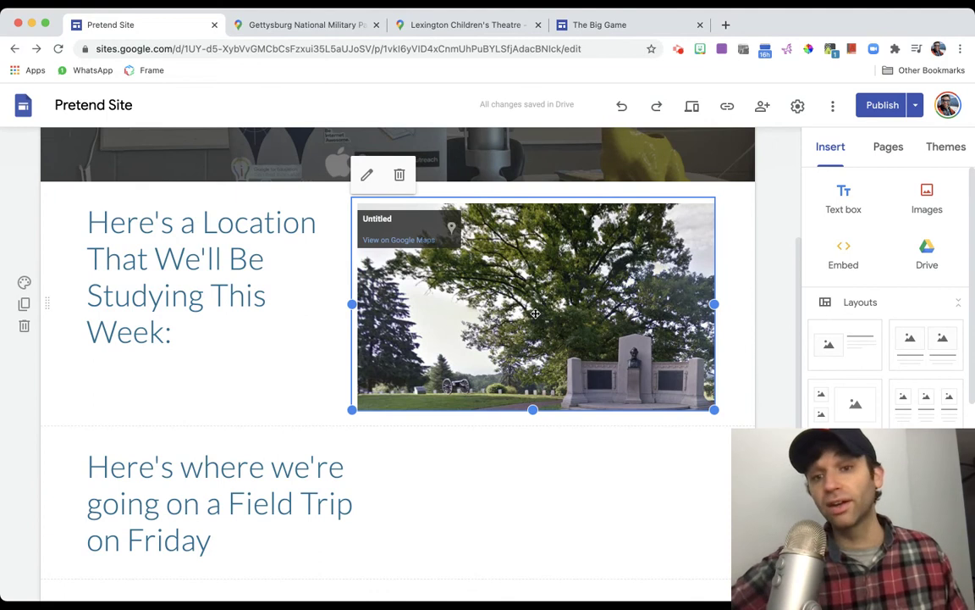
- Preview the Places page and explore the embedded Gettysburg Street View by turning around and moving along the brick path
left_click(693, 105)
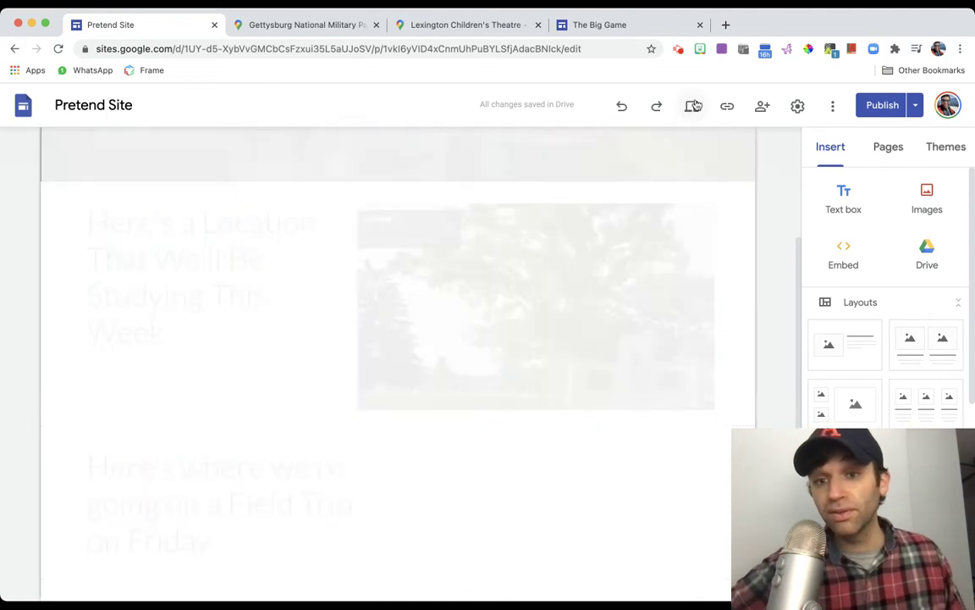
scroll(313, 381, "down", 2)
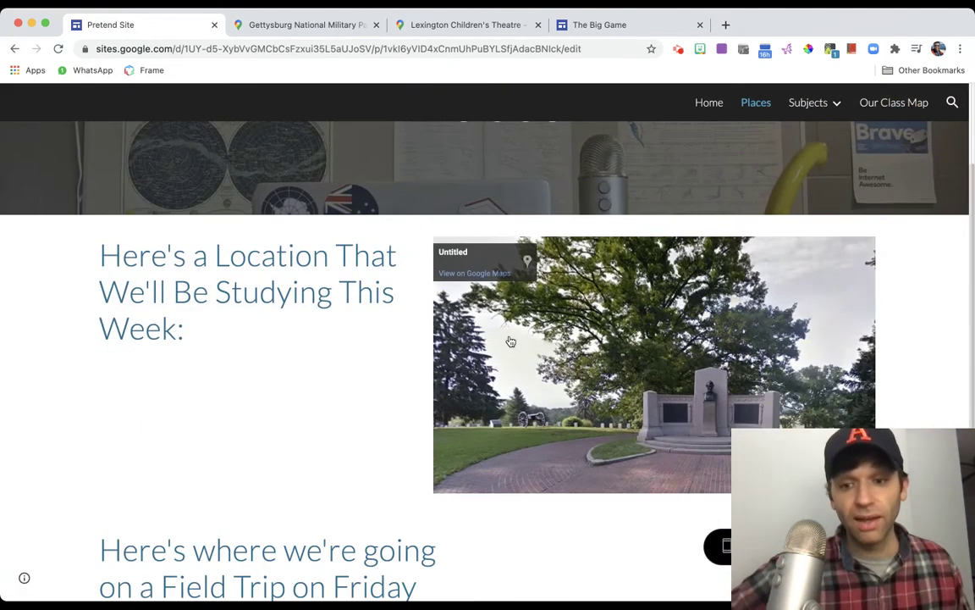
left_click_drag(601, 429, 534, 289)
left_click_drag(677, 321, 580, 374)
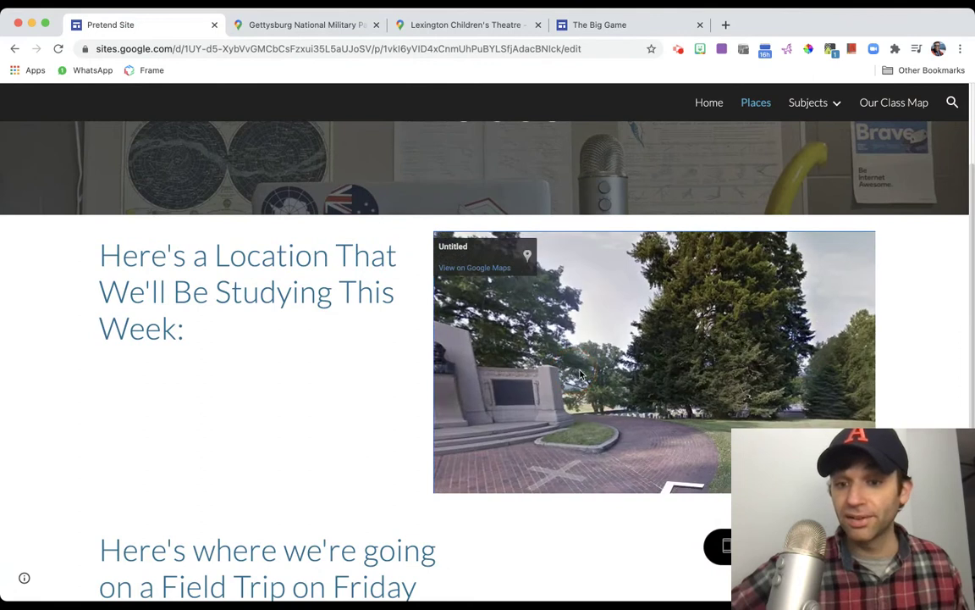
left_click_drag(740, 355, 457, 340)
left_click_drag(622, 334, 715, 325)
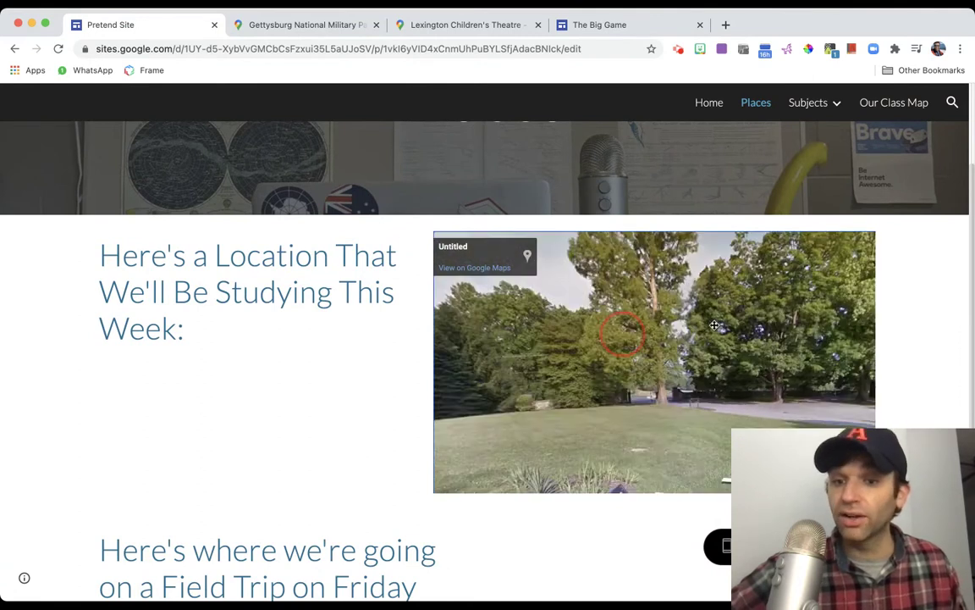
left_click(760, 272)
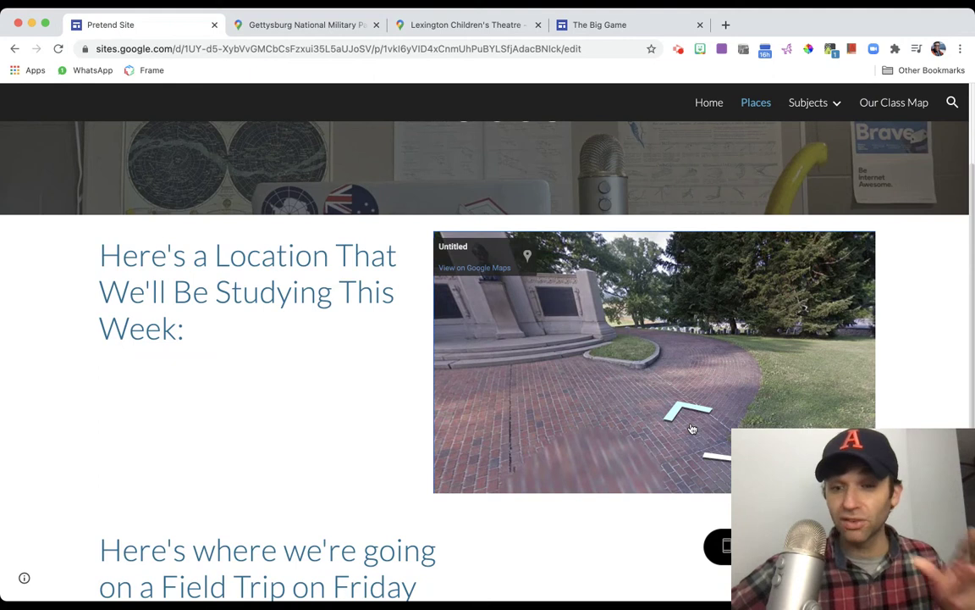
left_click(692, 411)
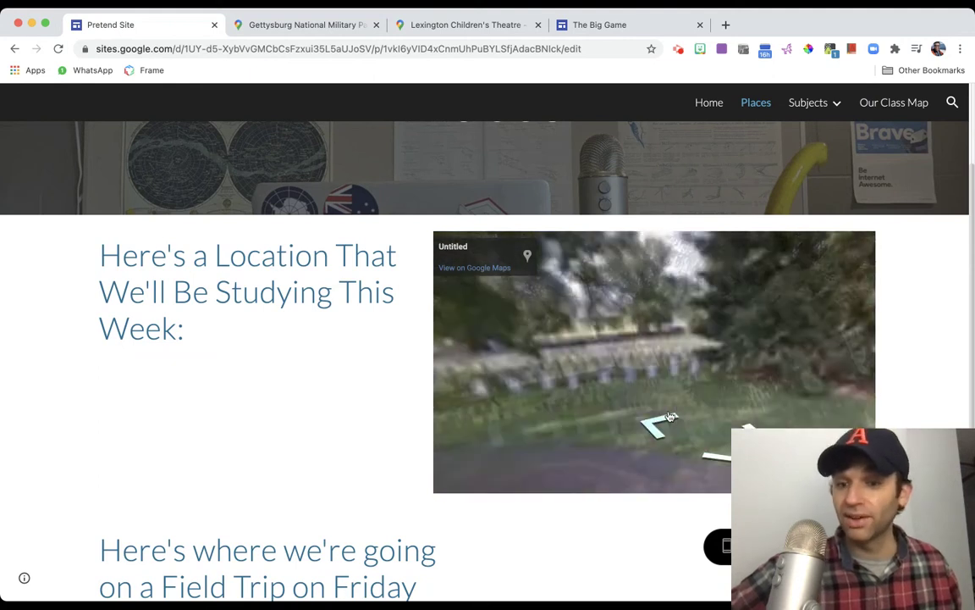
left_click(764, 364)
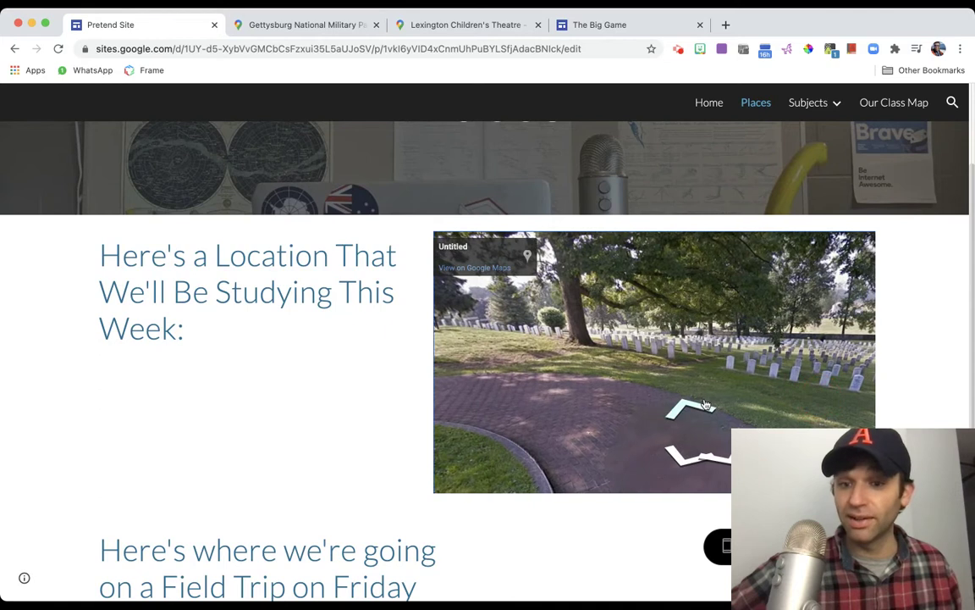
left_click_drag(609, 395, 769, 388)
left_click(914, 546)
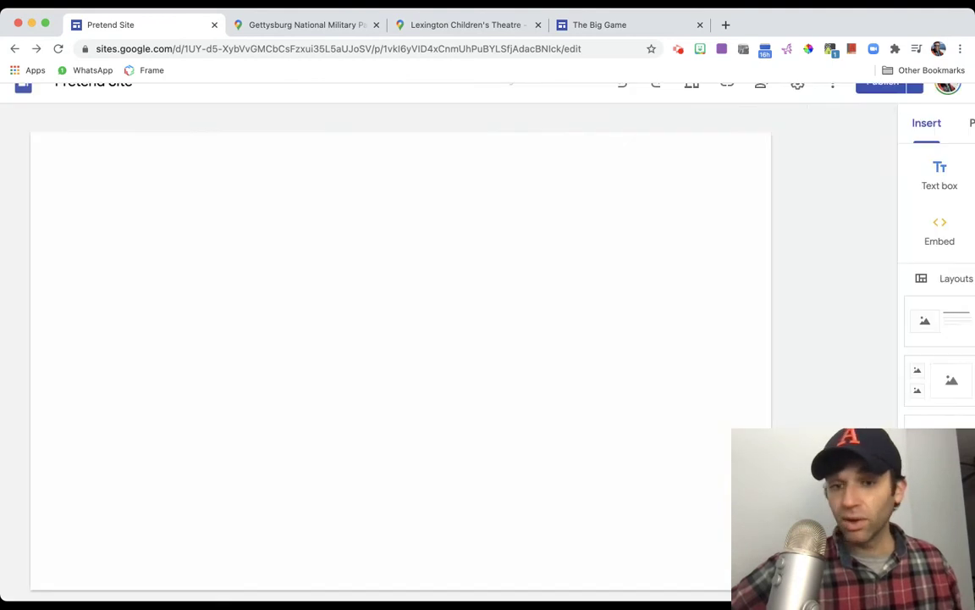
- Switch to the Lexington Children's Theatre map and enter Street View, framing the building's front entrance from the street
scroll(311, 455, "down", 2)
scroll(311, 456, "down", 3)
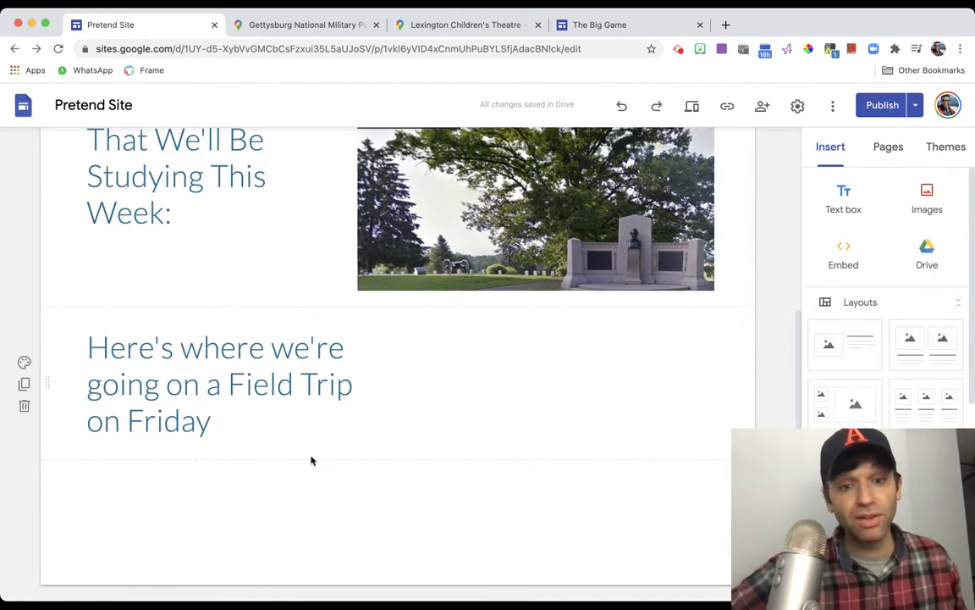
left_click(432, 28)
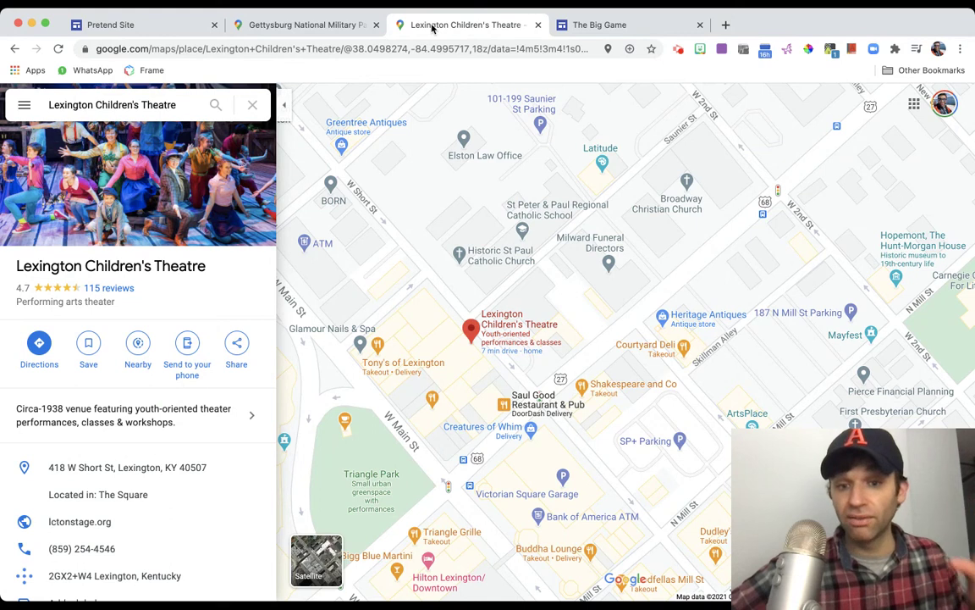
left_click_drag(416, 203, 441, 175)
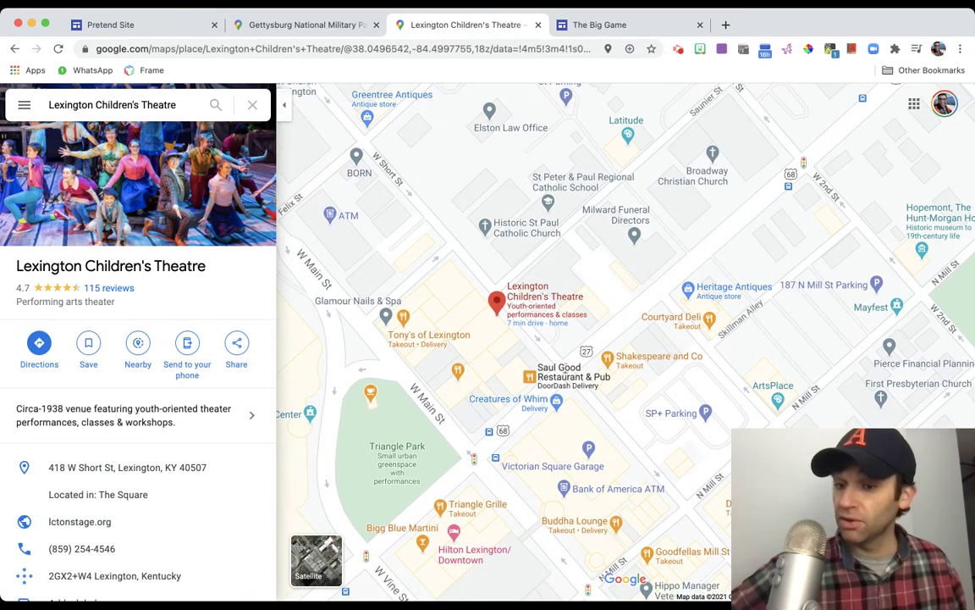
mouse_move(956, 573)
left_mouse_down()
mouse_move(692, 390)
mouse_move(544, 165)
mouse_move(464, 100)
mouse_move(508, 127)
mouse_move(502, 402)
mouse_move(509, 392)
left_mouse_up()
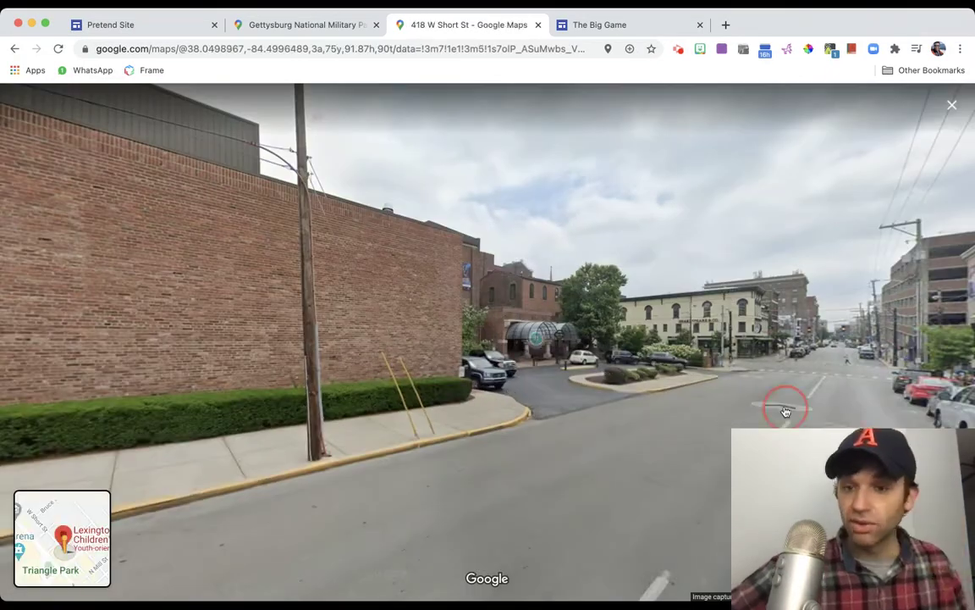
left_click_drag(784, 405, 642, 420)
left_click_drag(493, 402, 475, 375)
left_click(646, 384)
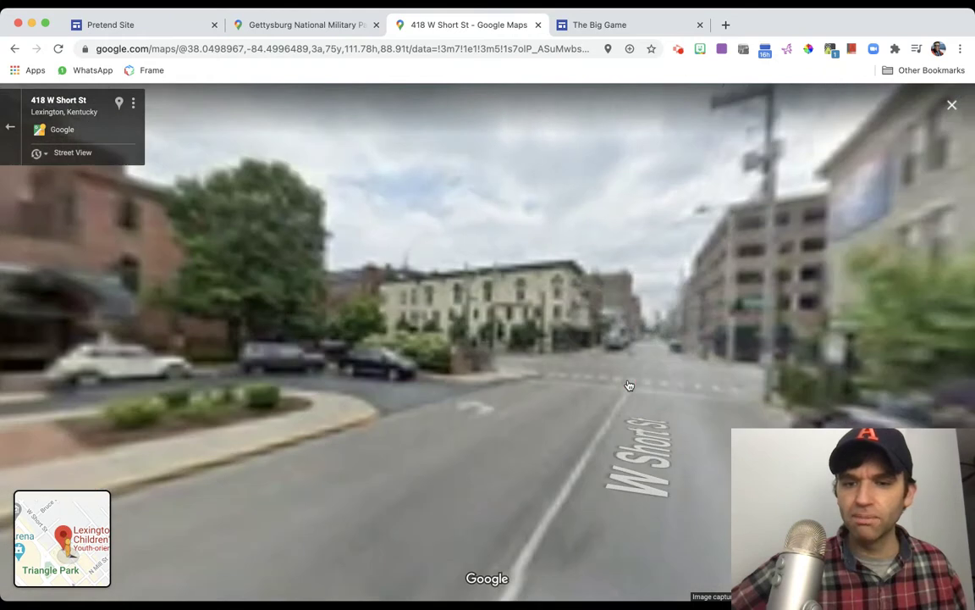
left_click(517, 362)
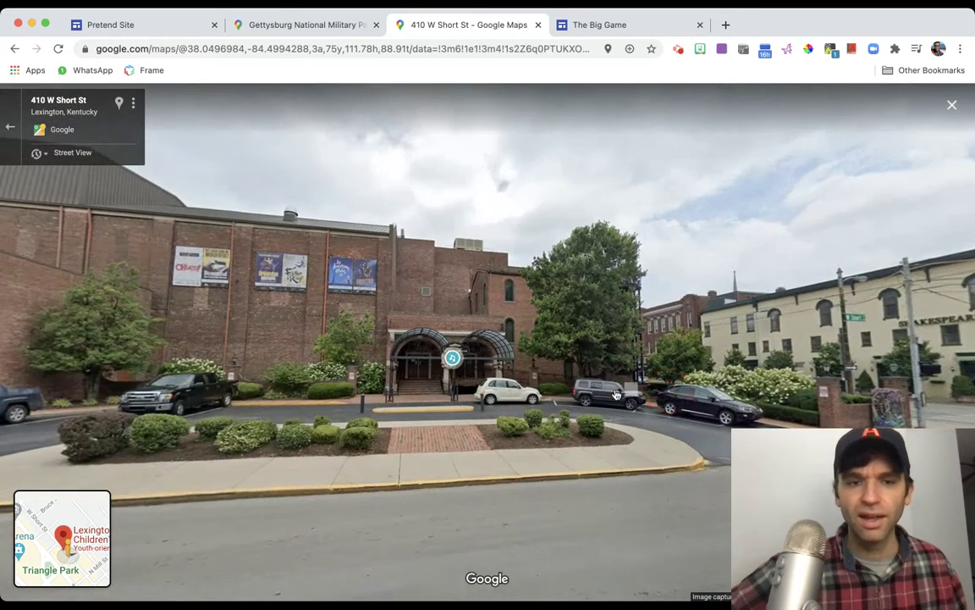
left_click(448, 364)
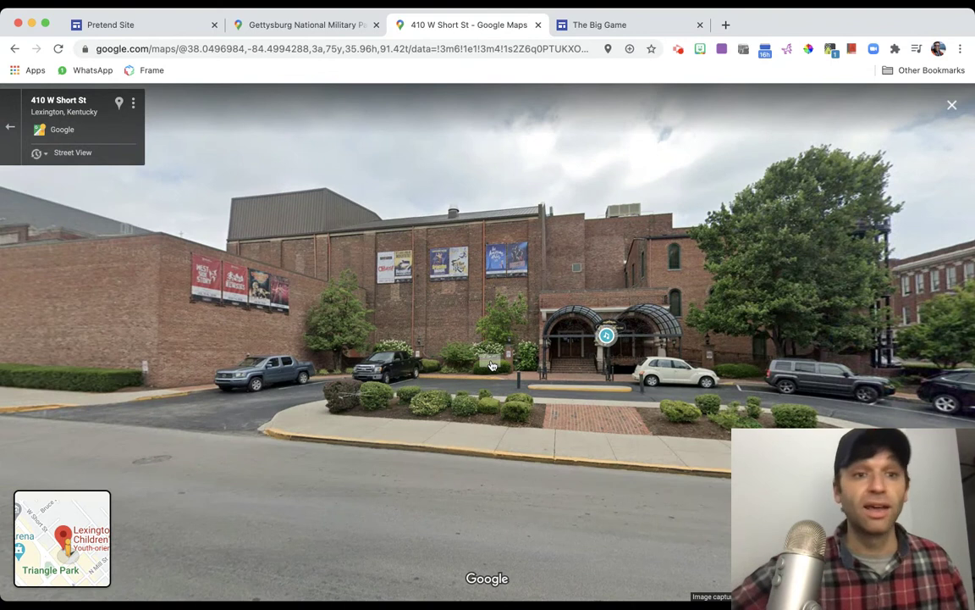
- Copy the medium-size embed HTML for the Street View of the Lexington Children's Theatre entrance
left_click(133, 102)
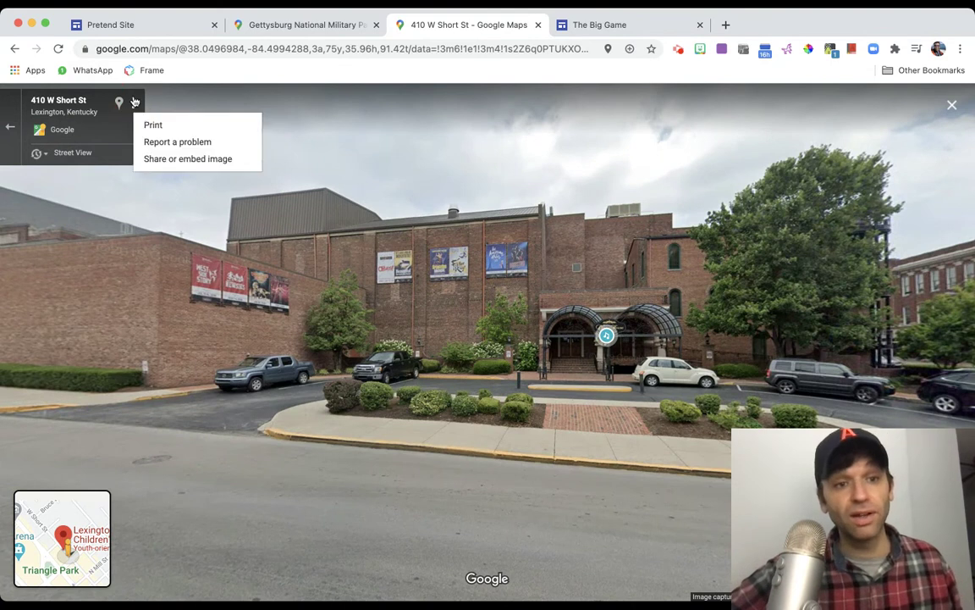
left_click(177, 159)
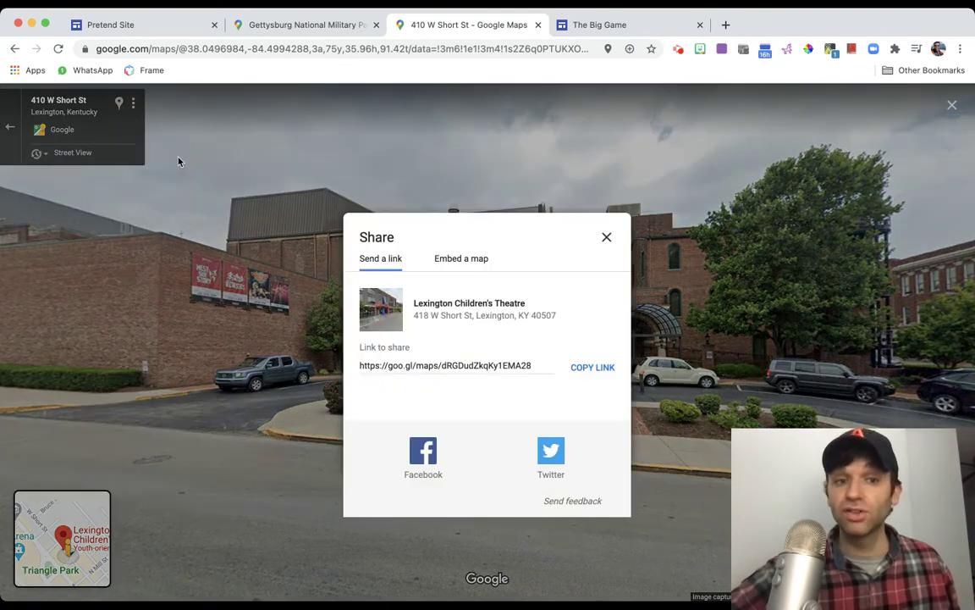
left_click(460, 260)
left_click(666, 201)
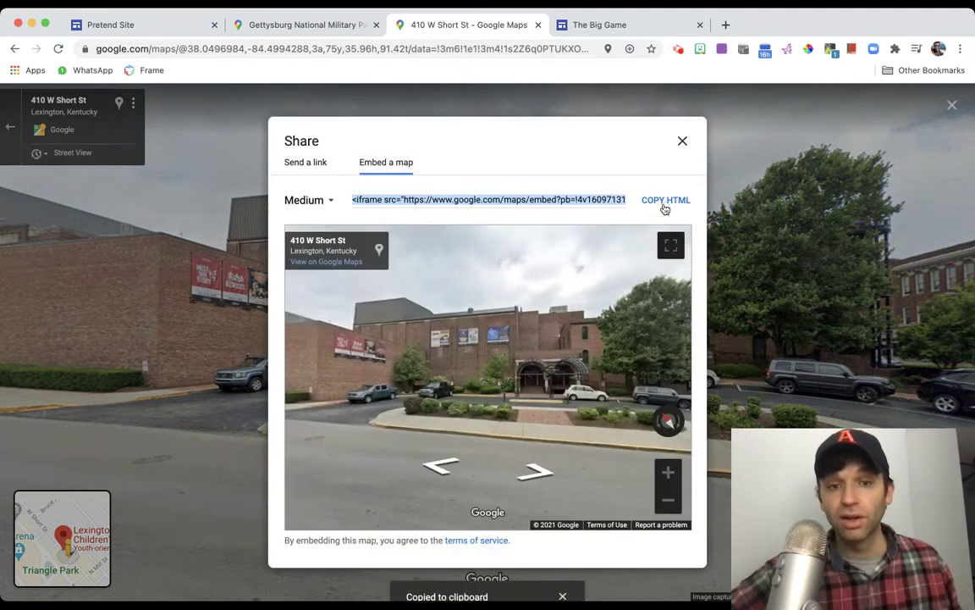
- Switch back to Google Sites and embed the copied theatre Street View code beside the "Here's where we're going on a Field Trip on Friday" heading
left_click(166, 32)
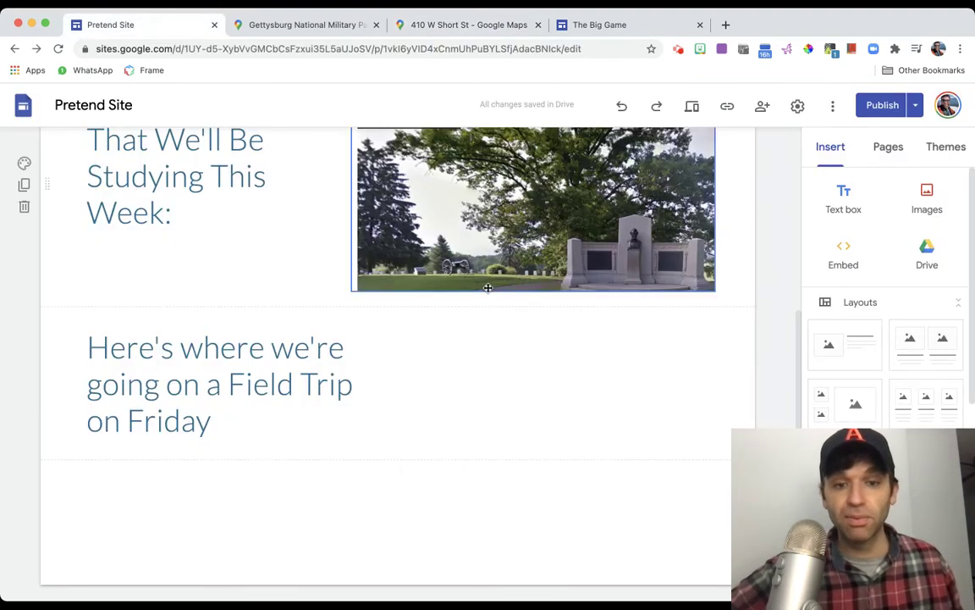
double_click(584, 360)
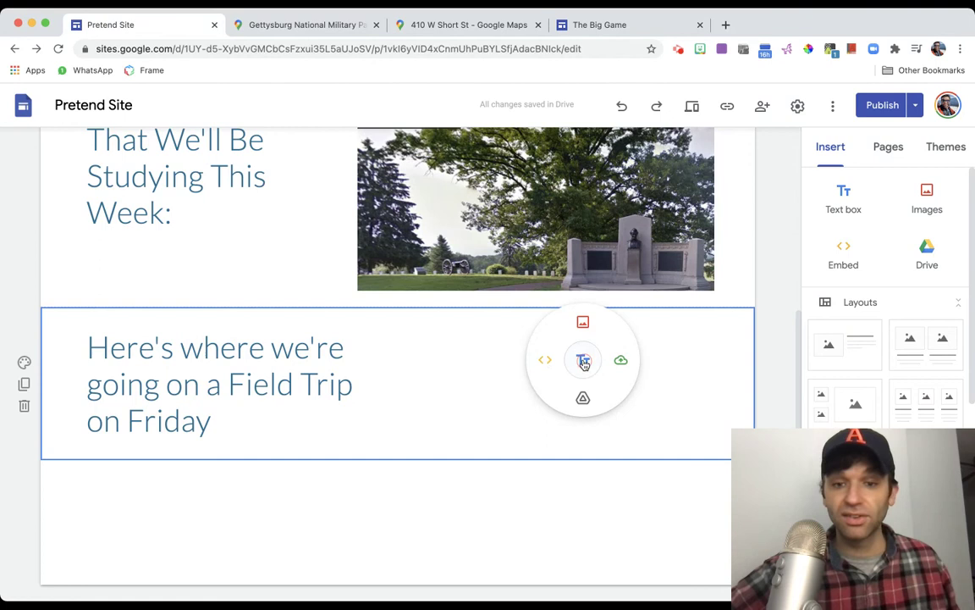
left_click(545, 359)
left_click(396, 292)
left_click(424, 364)
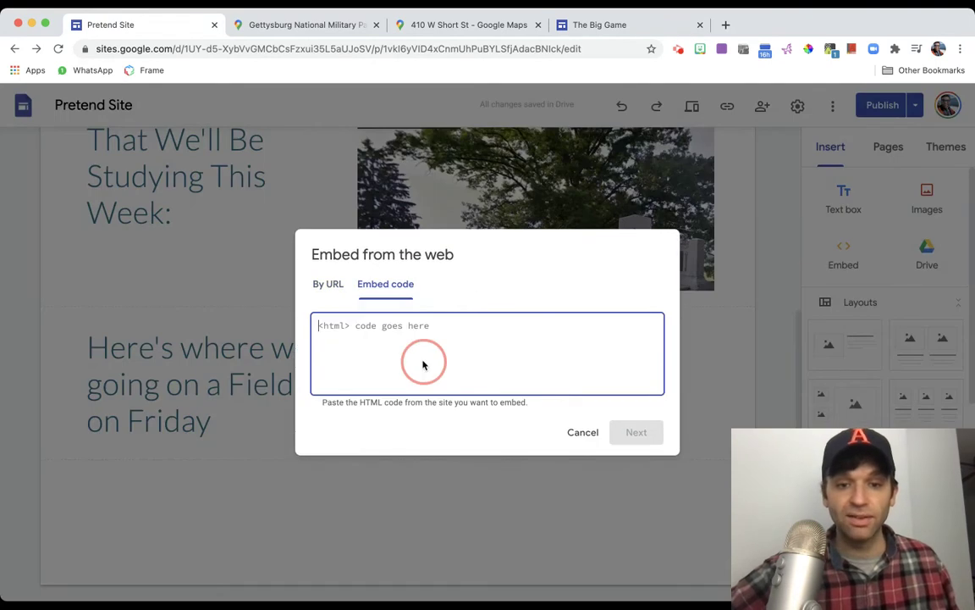
key("super+v")
left_click(630, 434)
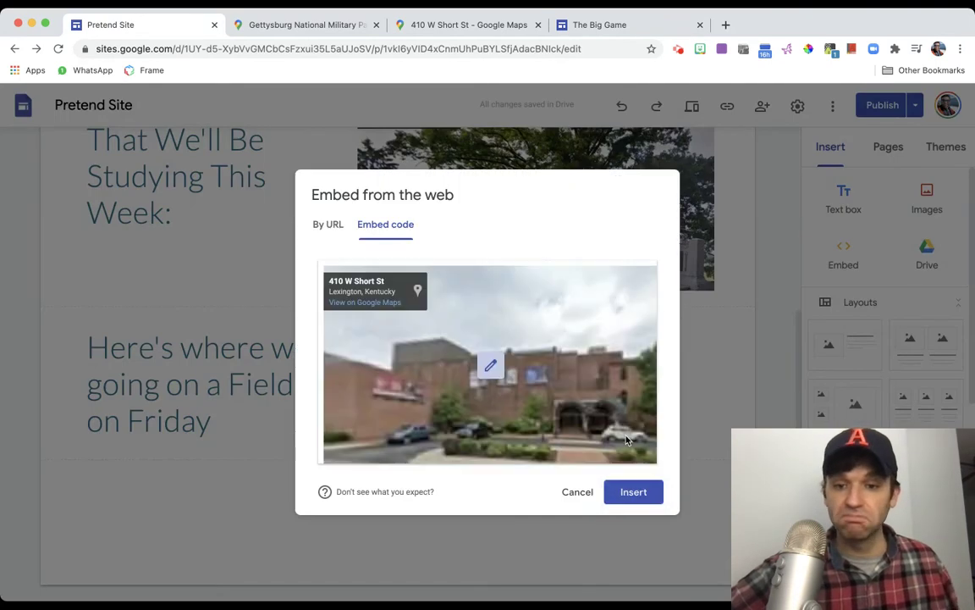
left_click(633, 492)
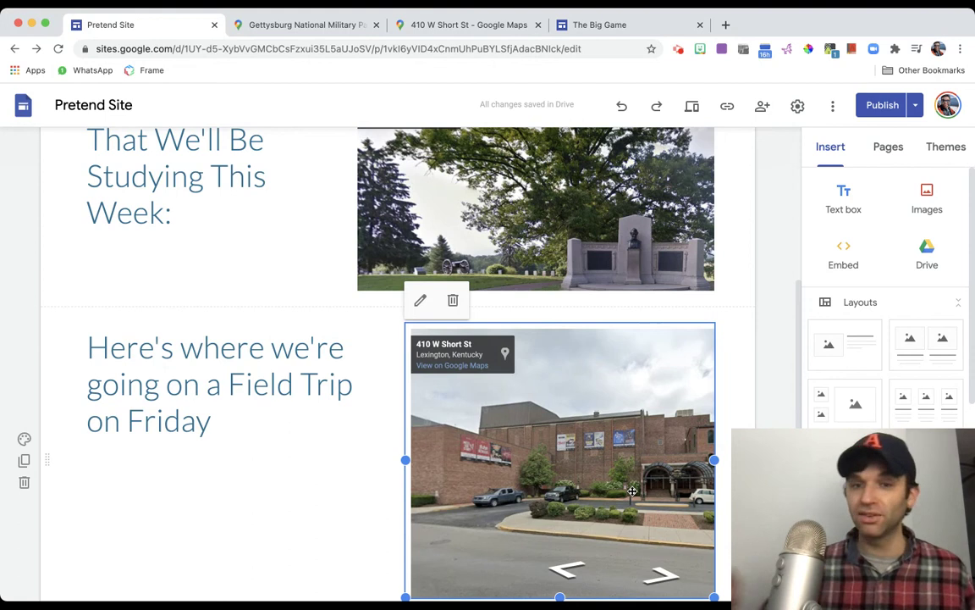
- Switch to the published site The Big Game and travel forward along the highway in its embedded I-64 Street View
left_click(610, 25)
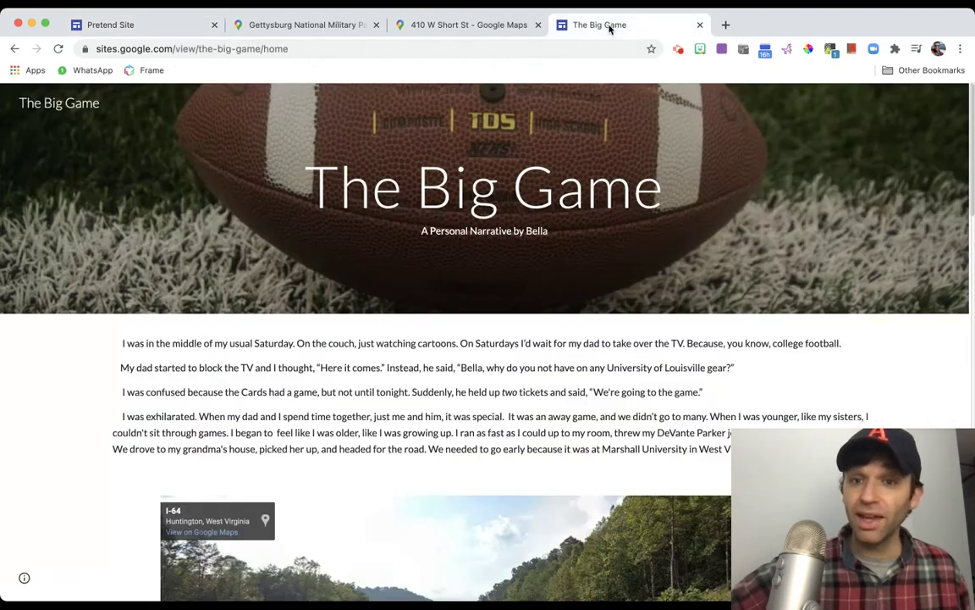
scroll(504, 246, "down", 4)
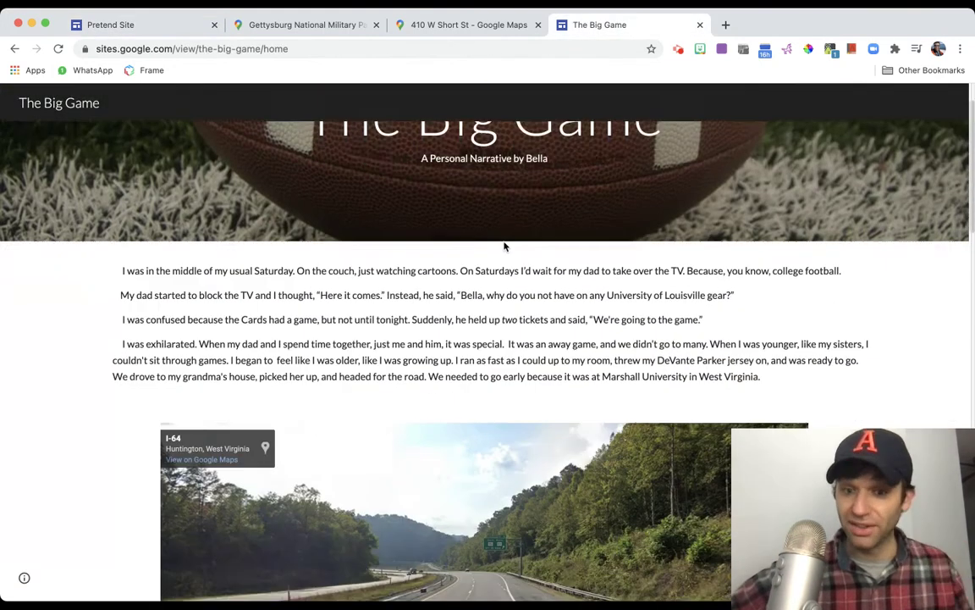
scroll(504, 242, "down", 2)
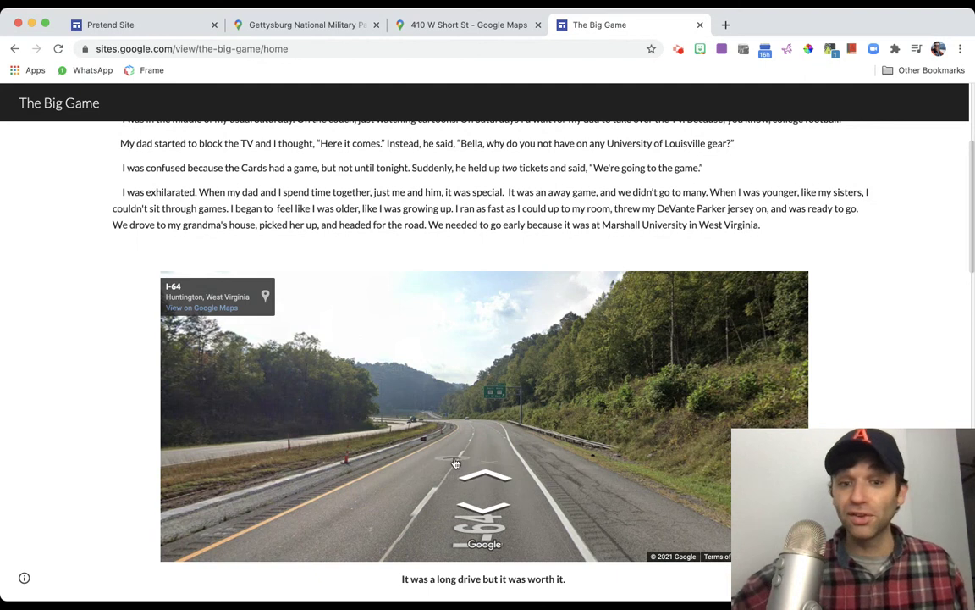
left_click(487, 474)
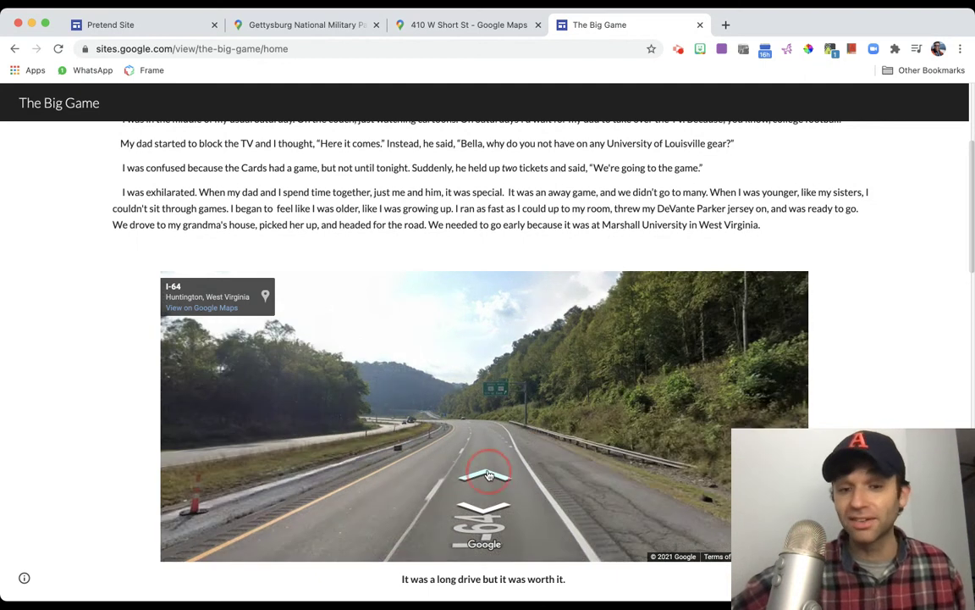
left_click(487, 475)
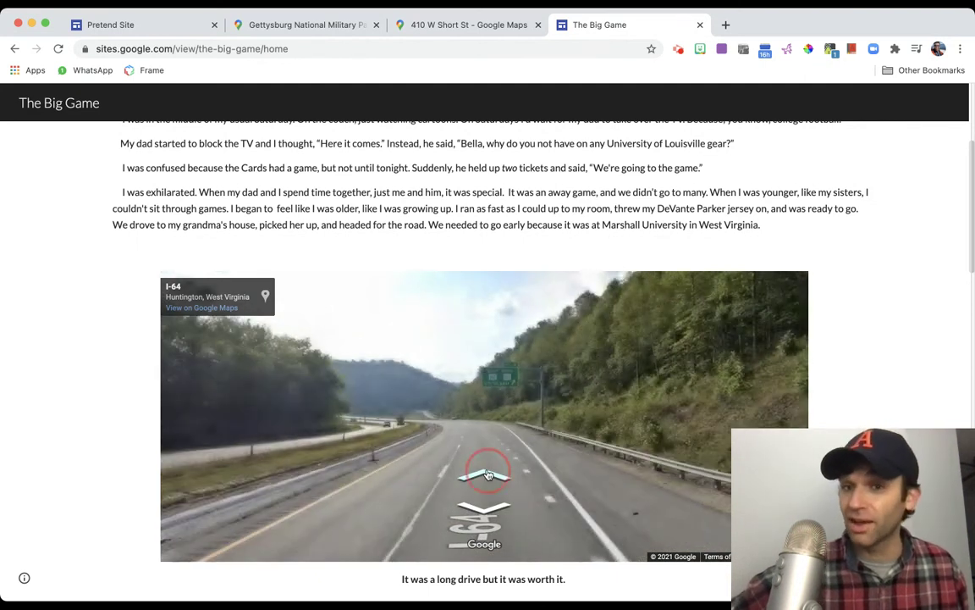
left_click(487, 475)
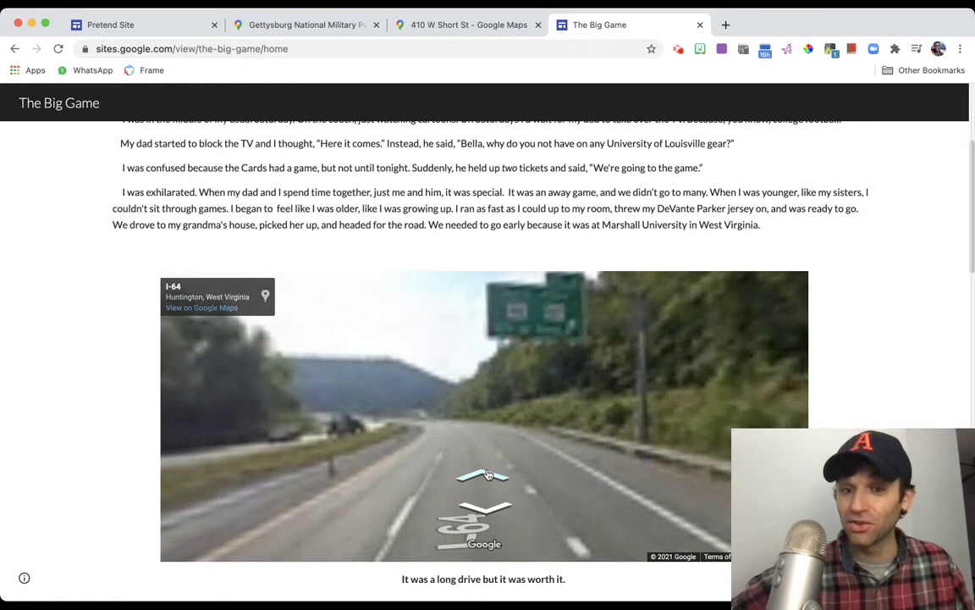
left_click(486, 475)
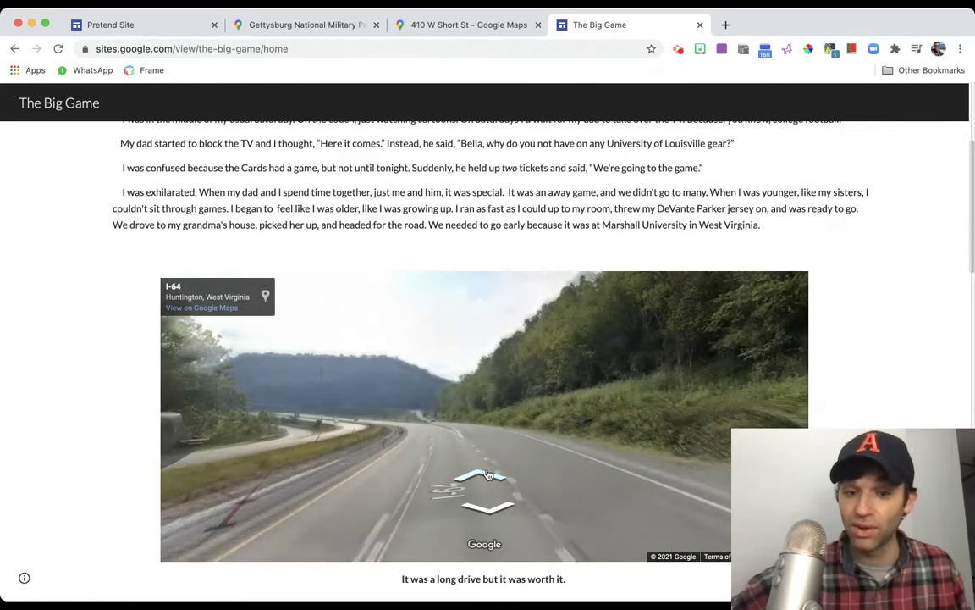
- Look around the inside of the converted school bus in the embedded Hillbilly Hot Dogs Street View
scroll(135, 464, "down", 5)
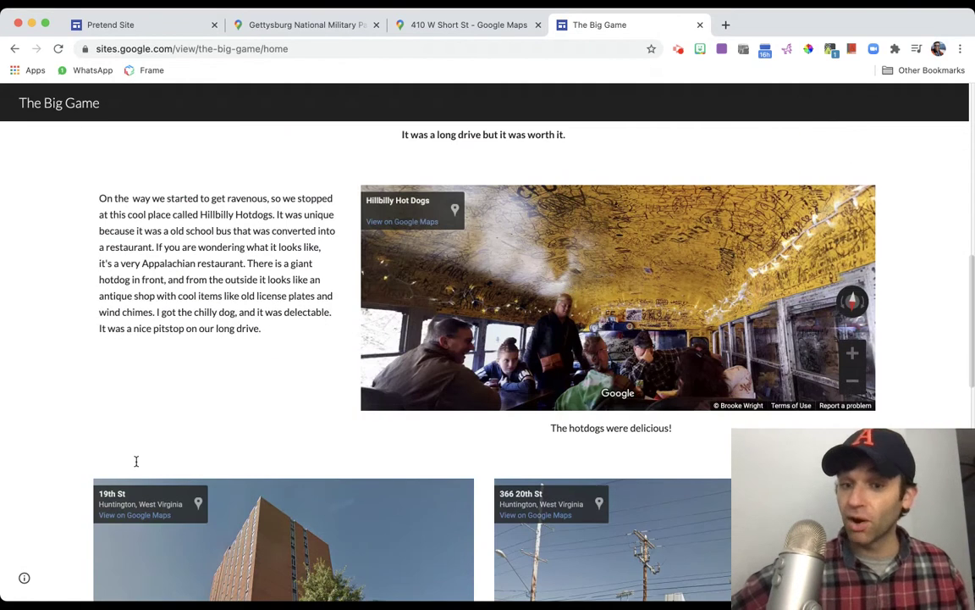
left_click_drag(421, 297, 478, 279)
left_click_drag(698, 254, 505, 267)
left_click_drag(745, 262, 532, 284)
left_click_drag(669, 292, 501, 298)
left_click_drag(745, 301, 508, 296)
left_click_drag(707, 284, 395, 254)
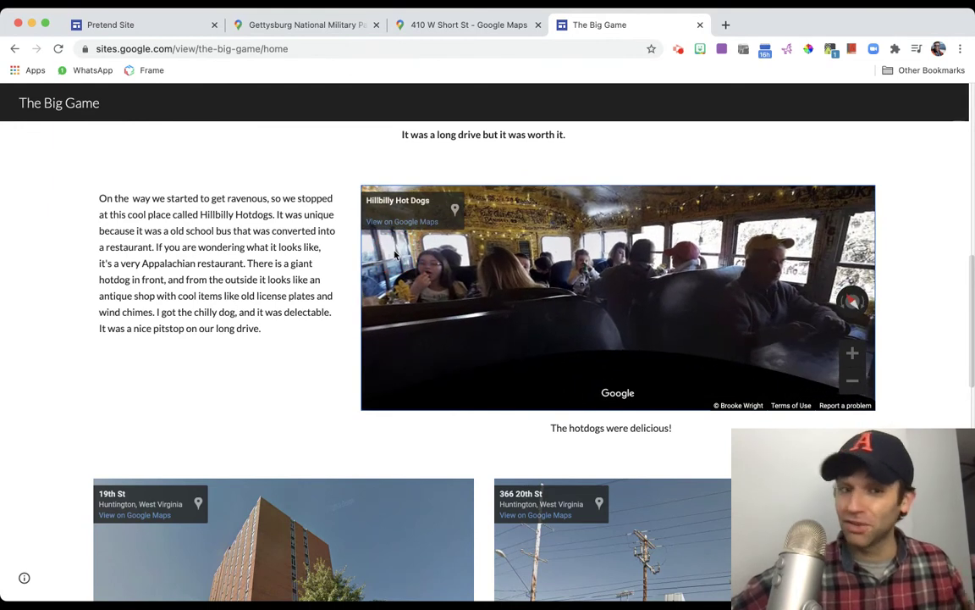
- Turn the views in the two side-by-side Huntington Street View embeds of the 19th St building and the stadium
scroll(131, 341, "down", 5)
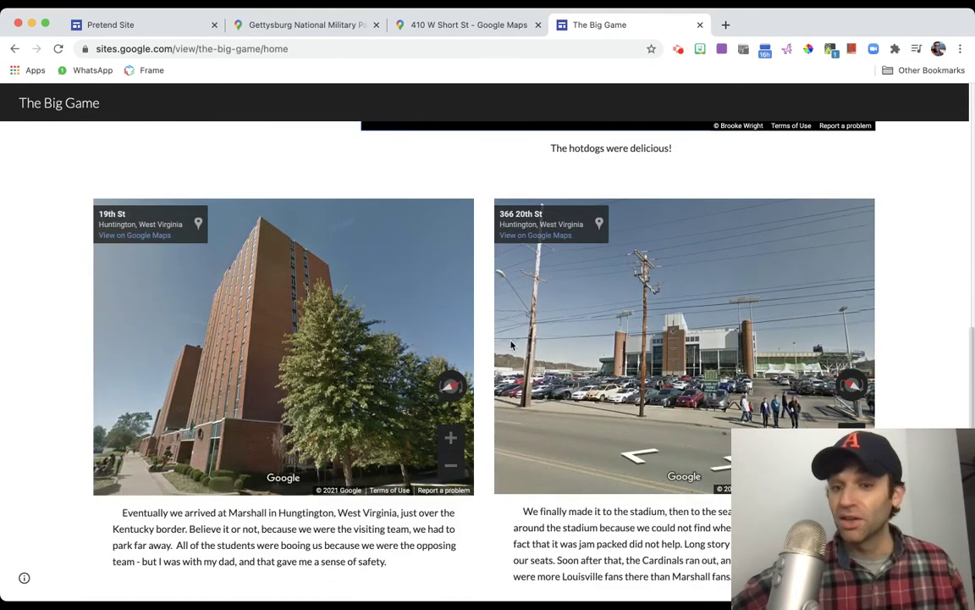
left_click_drag(321, 376, 172, 370)
left_click_drag(651, 372, 535, 369)
- Explore the B&V Cam street scene at the end of the narrative, then review the page back up to its title banner
scroll(535, 372, "down", 1)
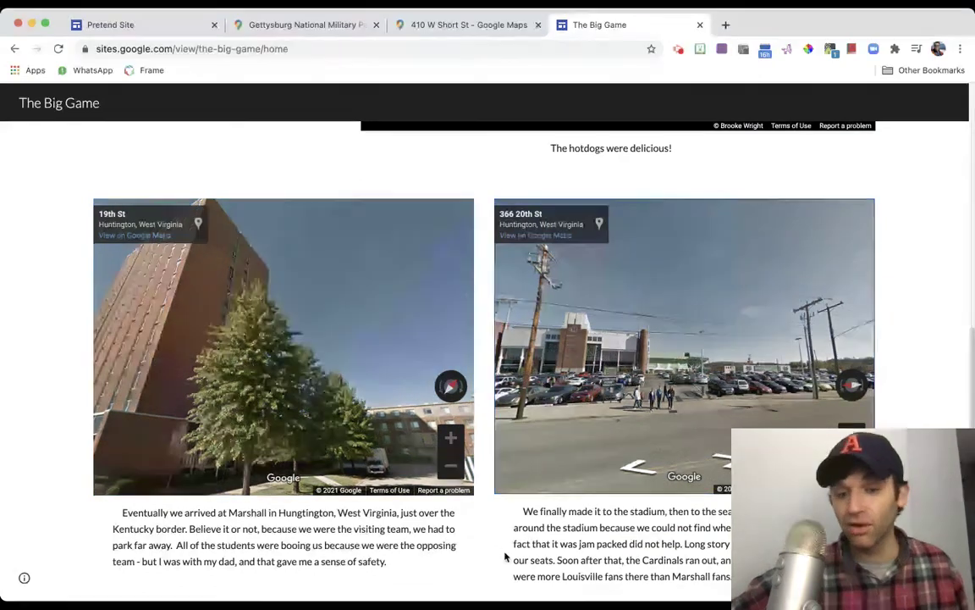
scroll(505, 555, "down", 5)
scroll(108, 455, "down", 2)
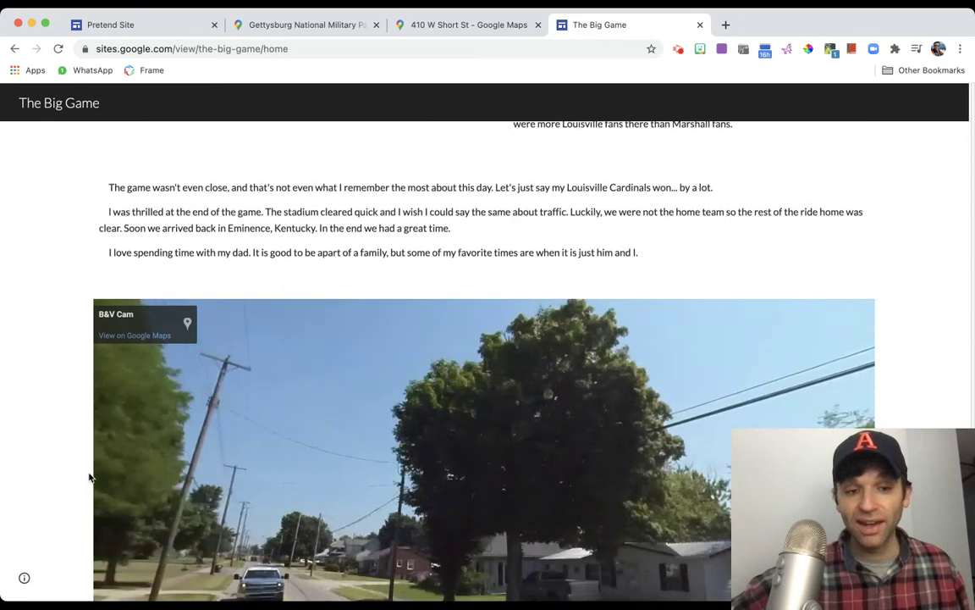
left_click_drag(127, 461, 378, 307)
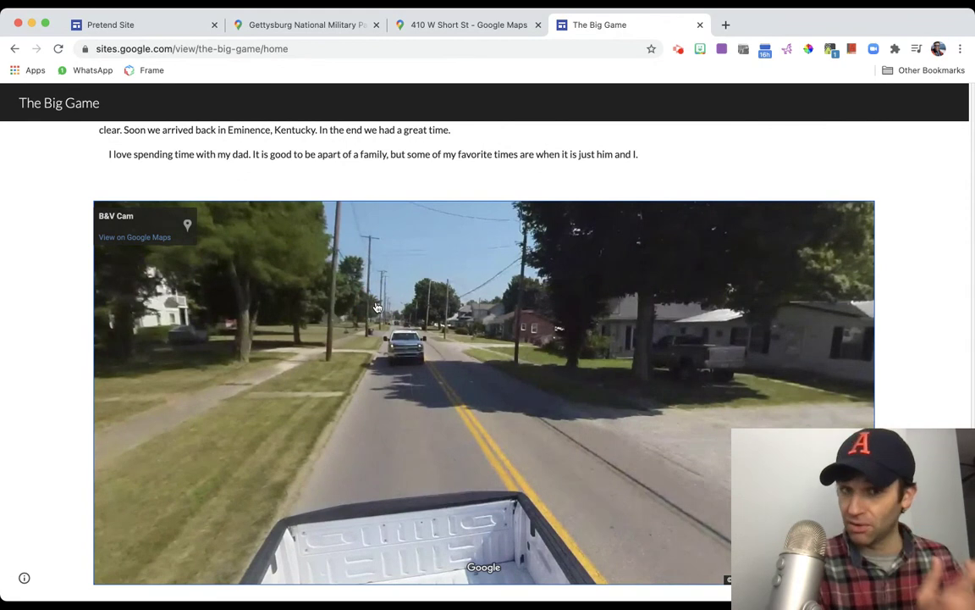
left_click(378, 306)
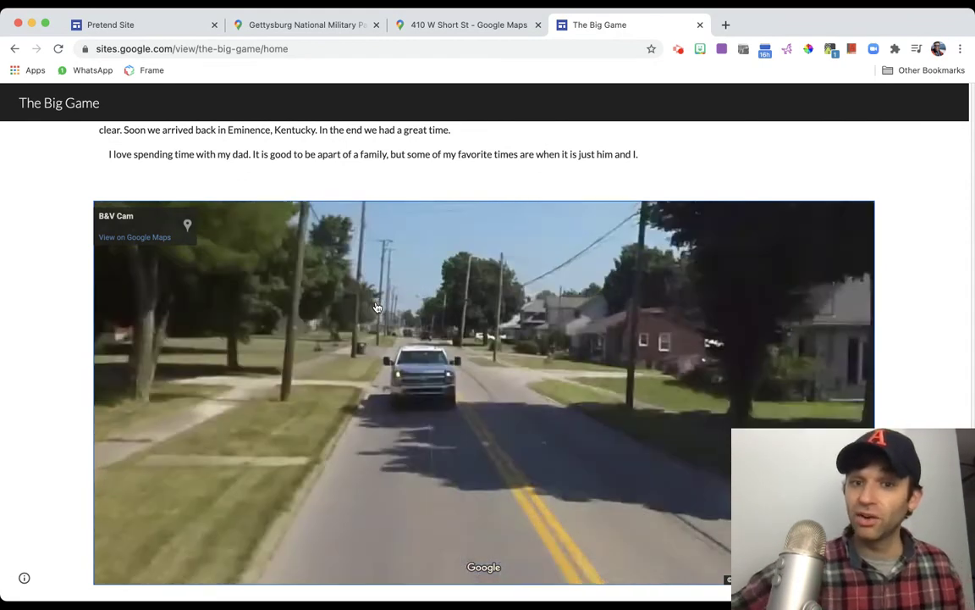
scroll(85, 253, "up", 20)
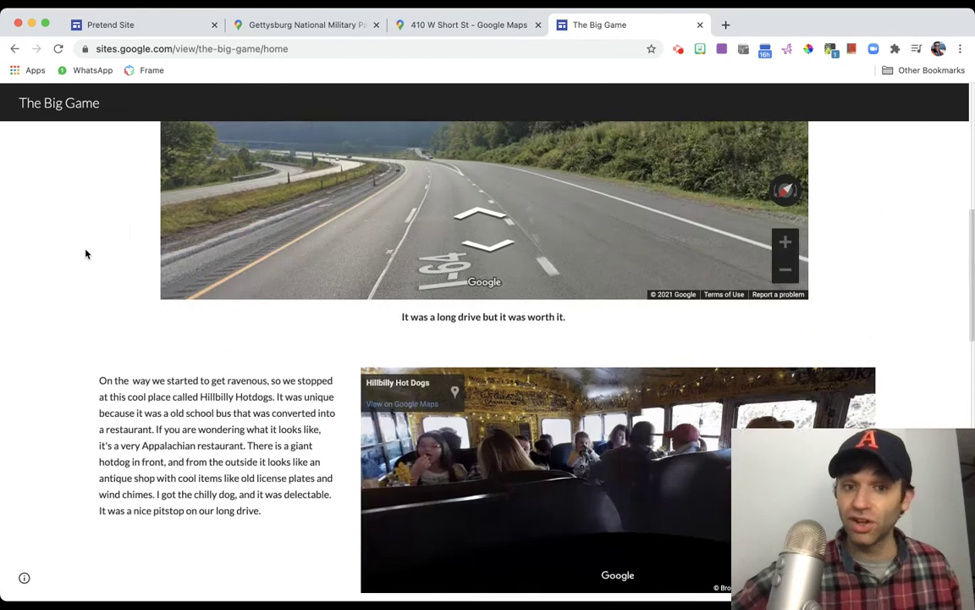
scroll(85, 253, "up", 1)
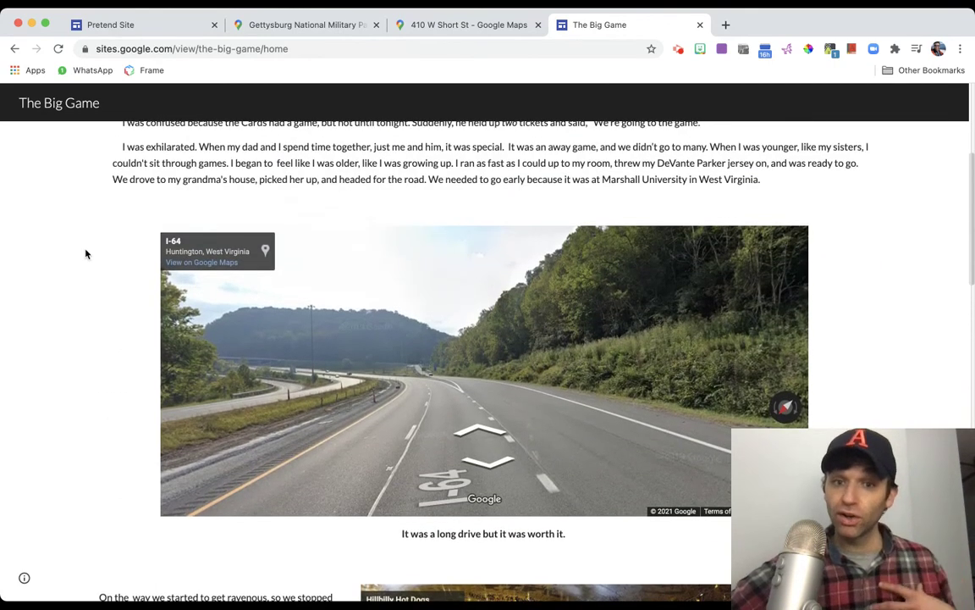
scroll(86, 253, "up", 5)
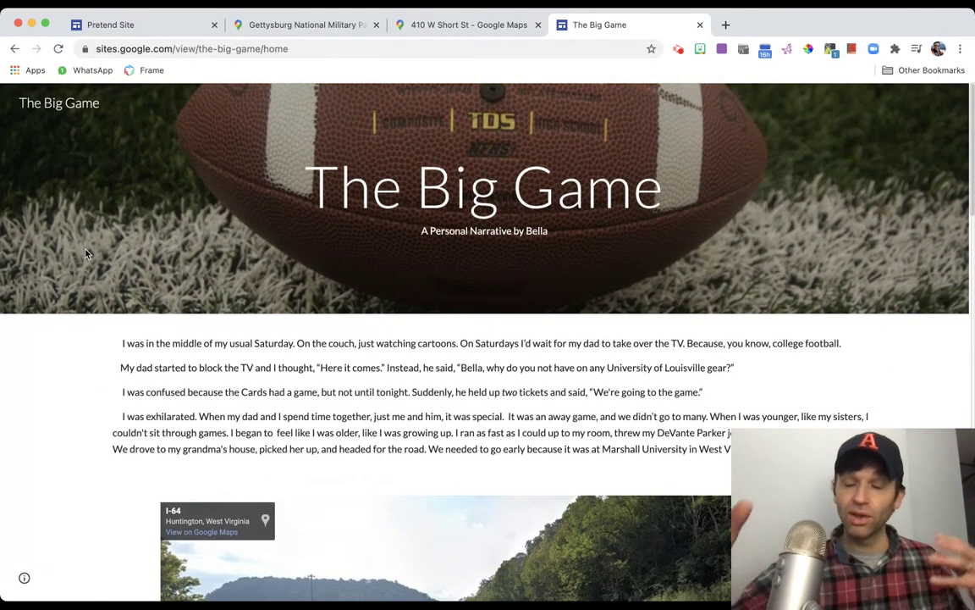